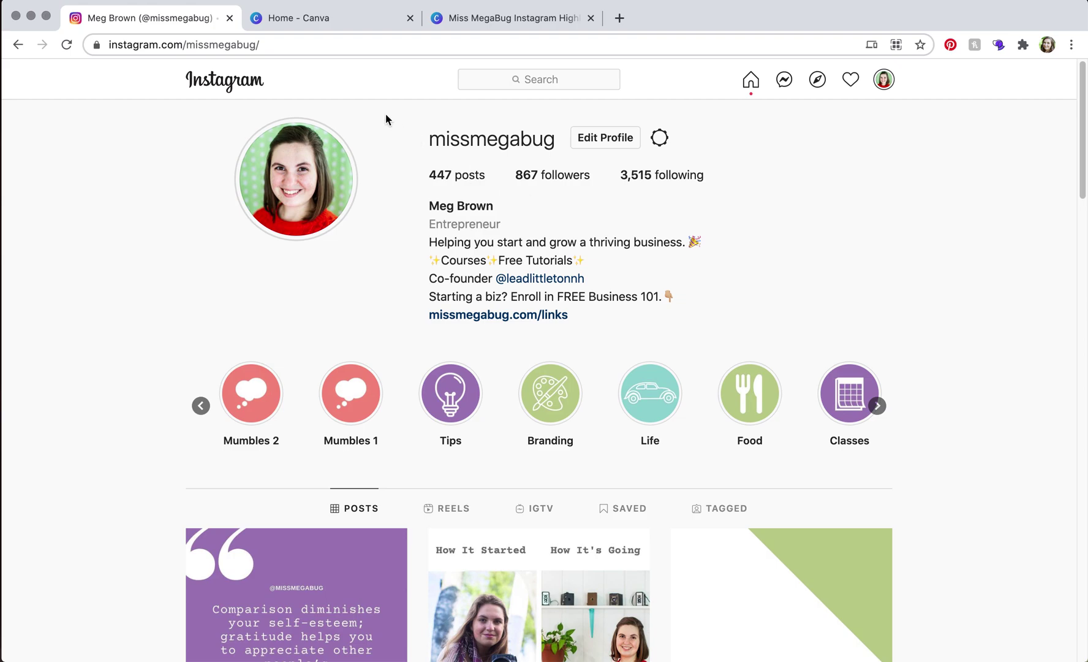
Switch from the Instagram profile to the Canva home page tab.
left_click(300, 21)
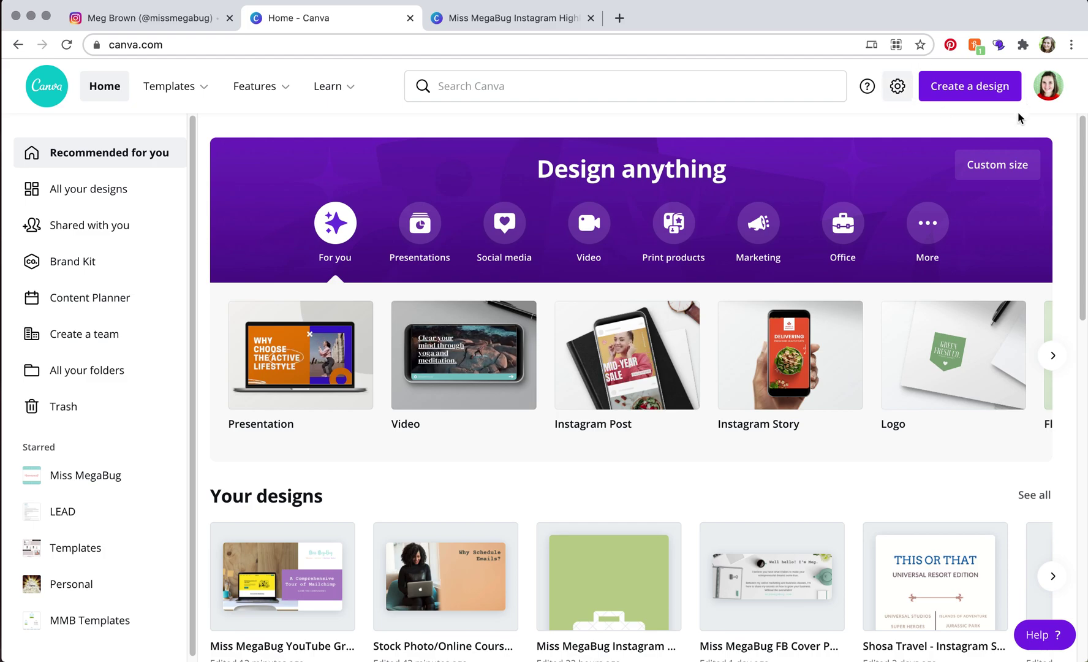
Create a new blank Instagram Story design, then switch to the existing highlight covers design.
left_click(991, 94)
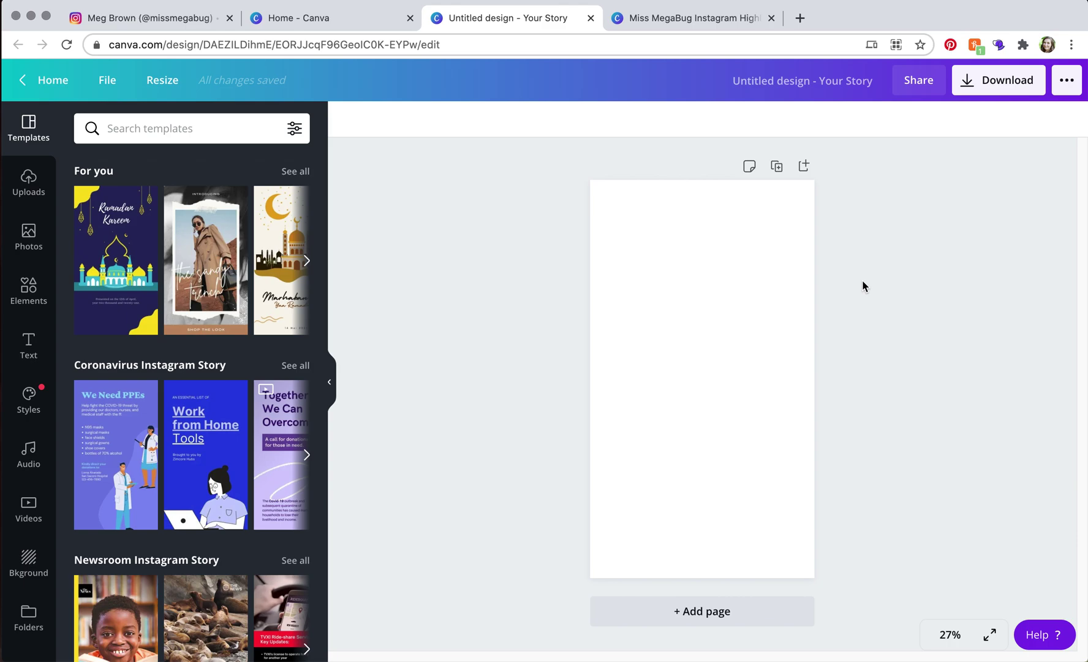
left_click(700, 27)
Scroll through the Miss MegaBug highlight cover pages, then return to the blank story design.
scroll(918, 419, "down", 15)
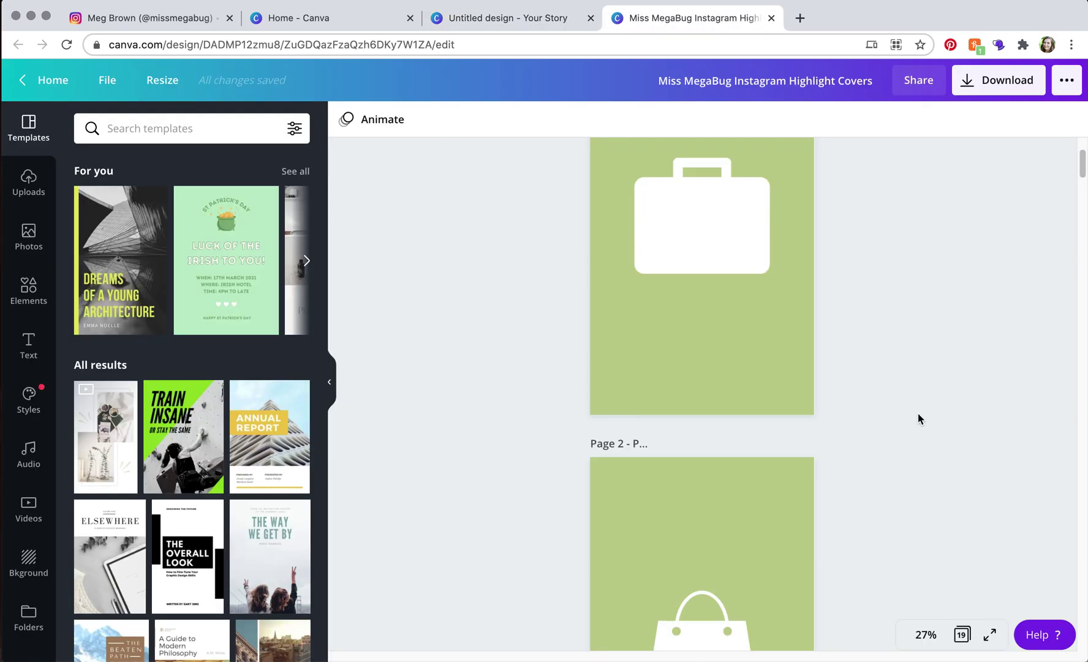
scroll(918, 414, "down", 15)
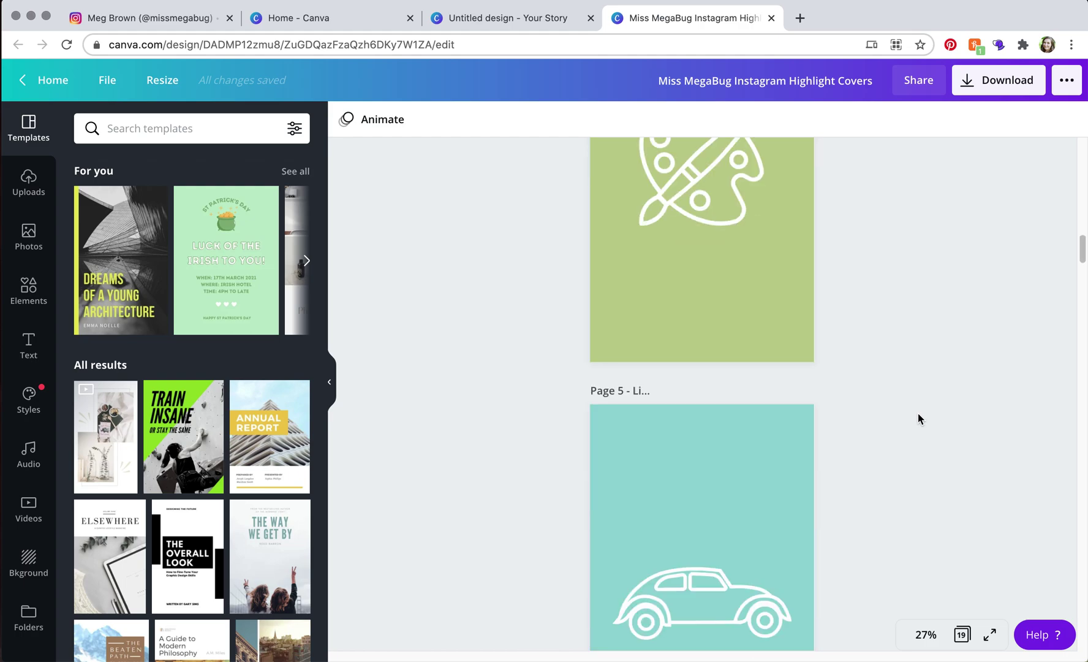
scroll(918, 418, "down", 20)
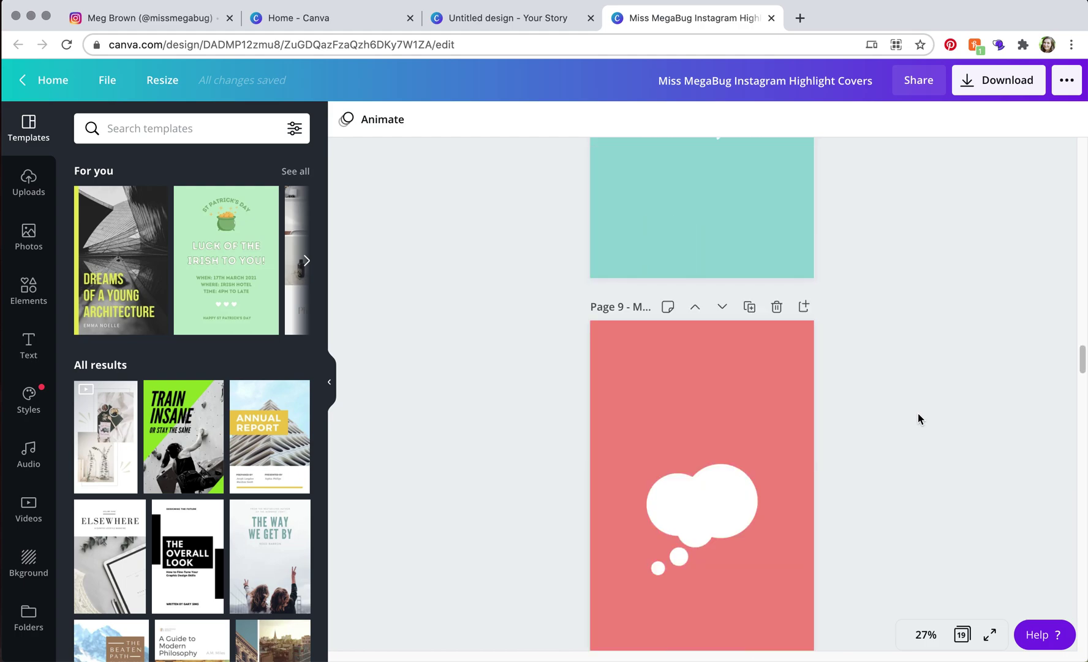
scroll(919, 418, "down", 10)
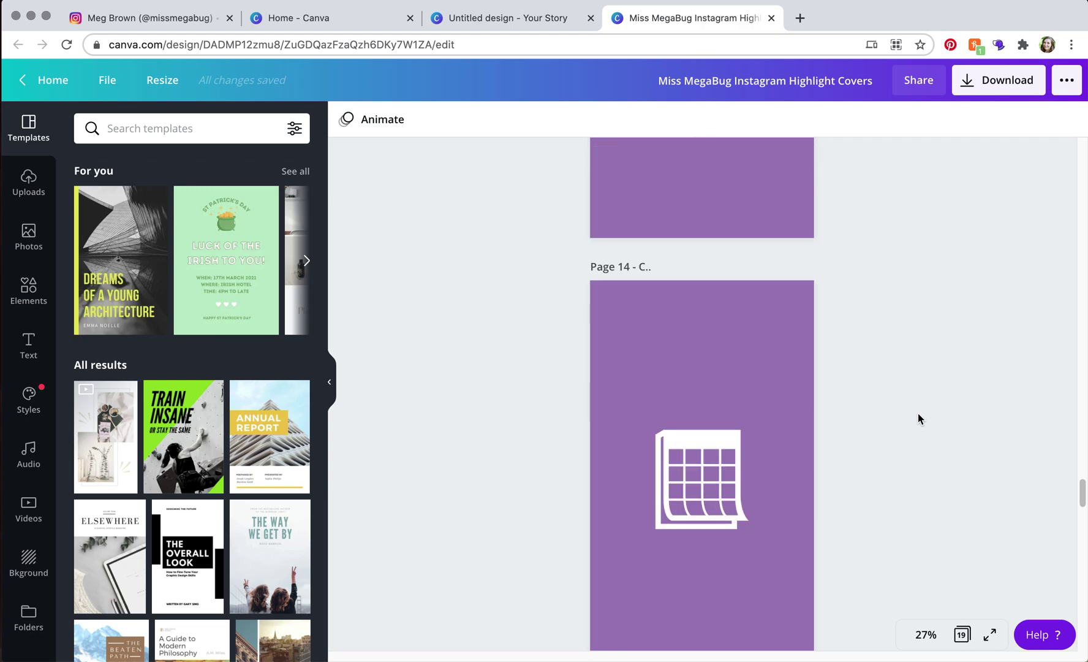
scroll(918, 419, "down", 3)
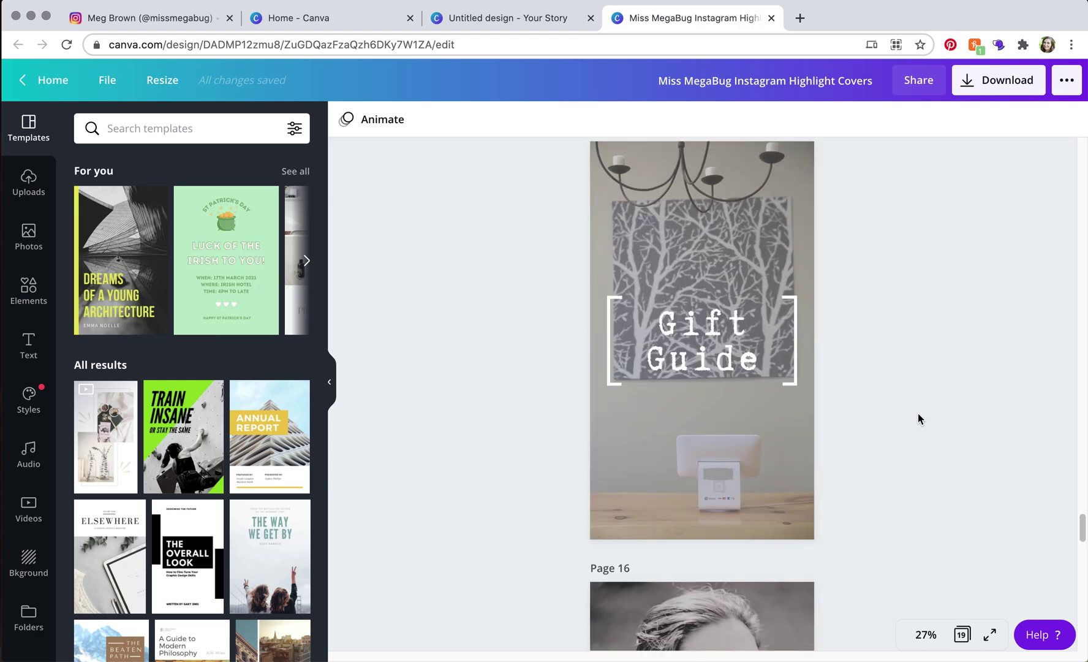
scroll(919, 414, "down", 7)
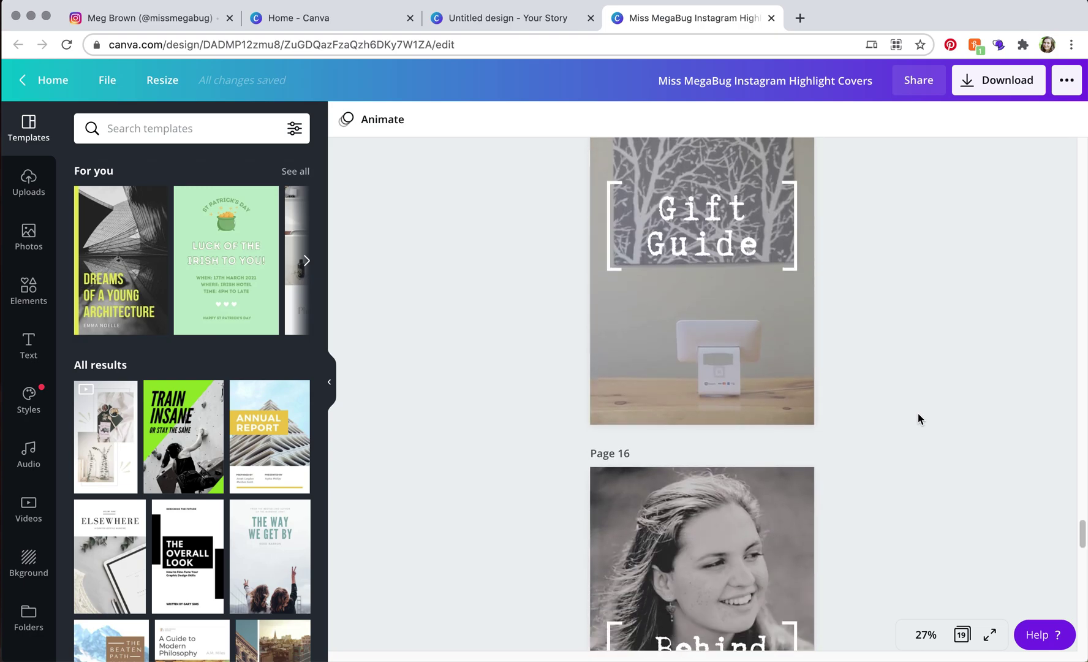
scroll(918, 419, "down", 15)
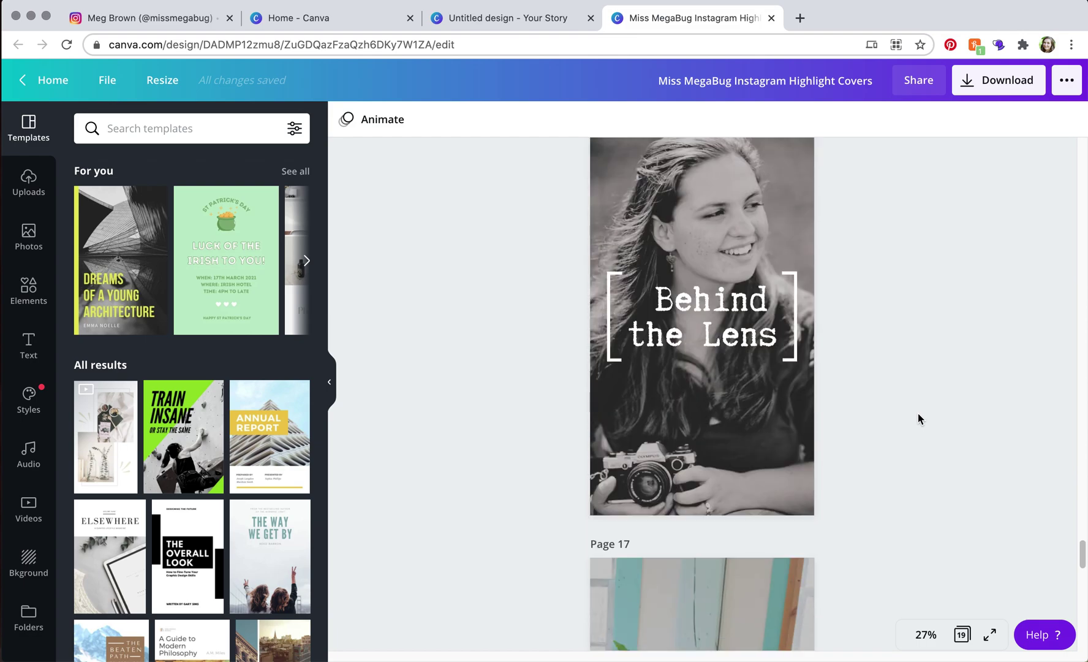
scroll(918, 413, "down", 15)
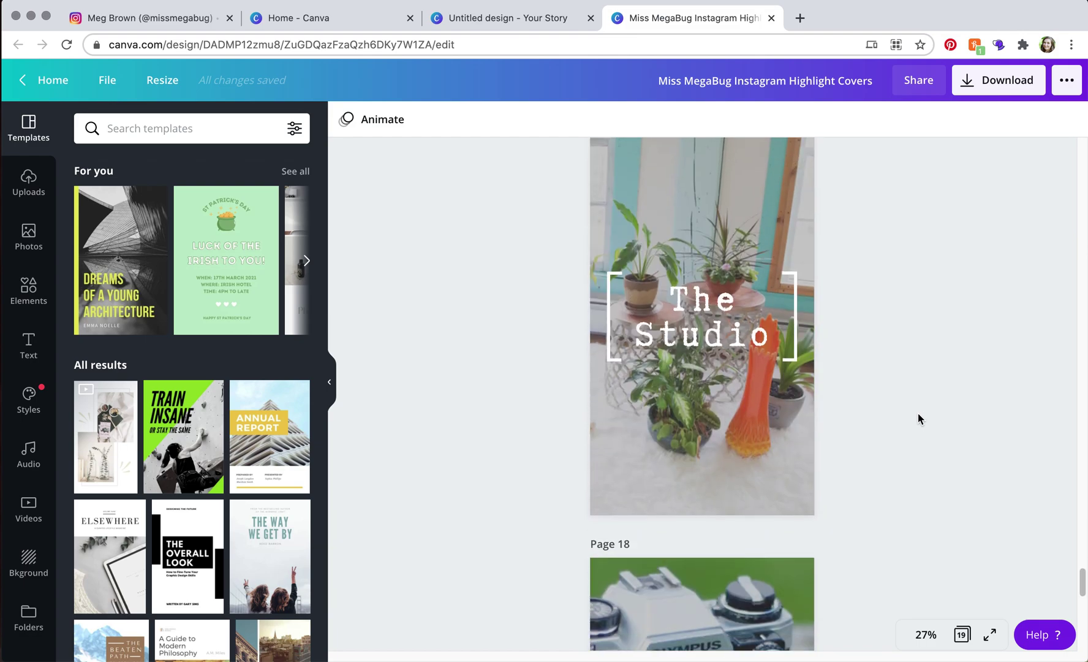
left_click(498, 20)
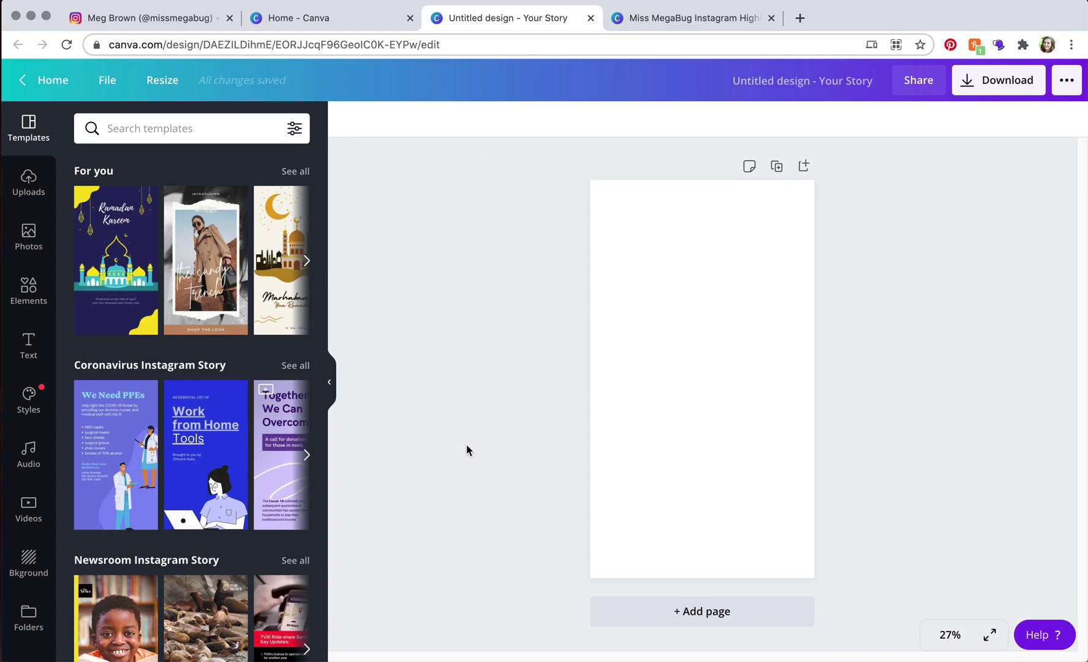
Fill the blank story page with the purple brand colour and confirm its hex is #ae87c7.
left_click(764, 362)
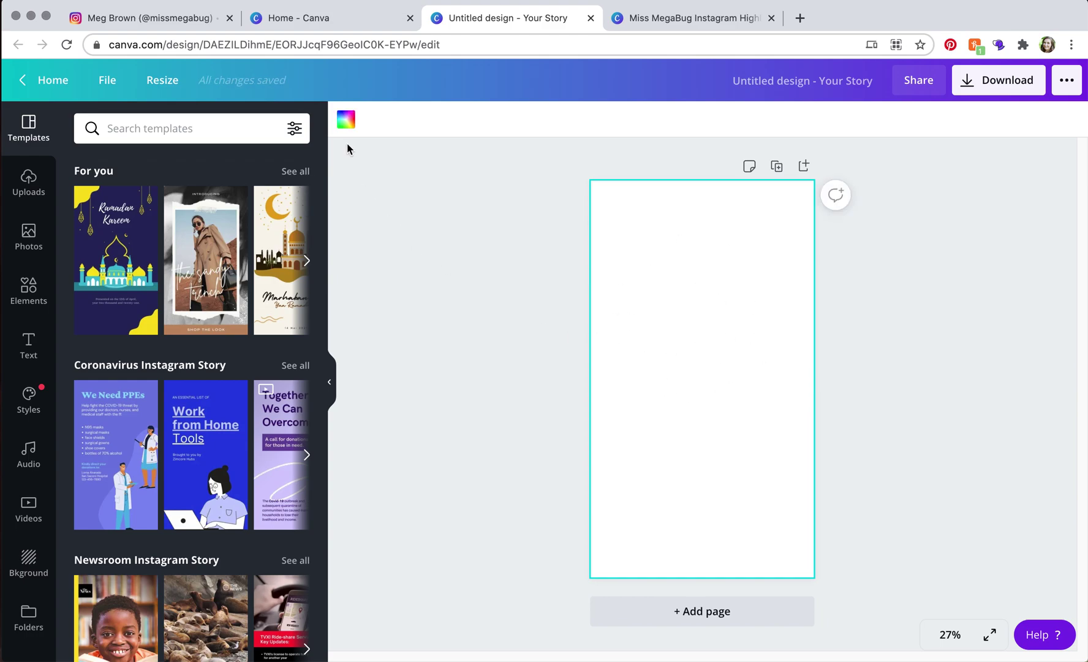
left_click(347, 119)
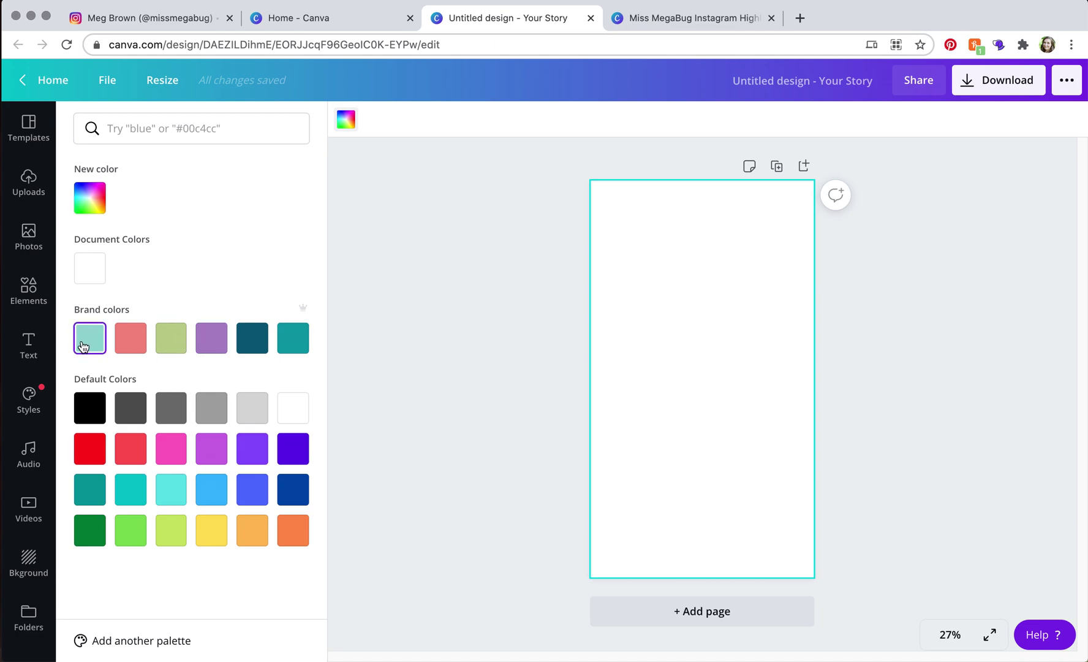
left_click(211, 349)
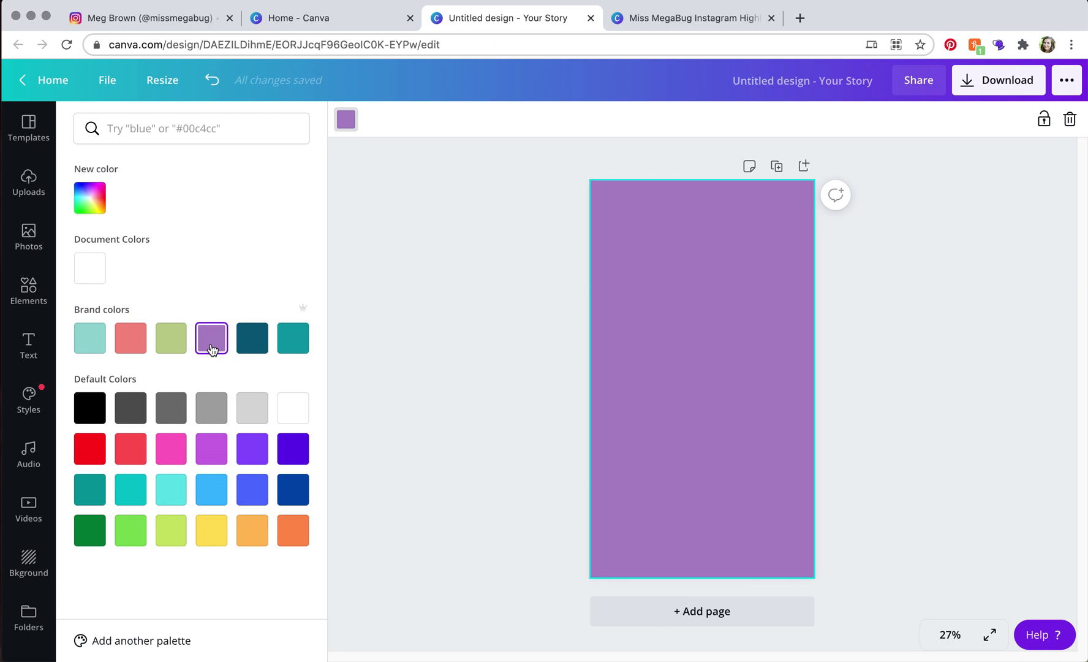
left_click(91, 200)
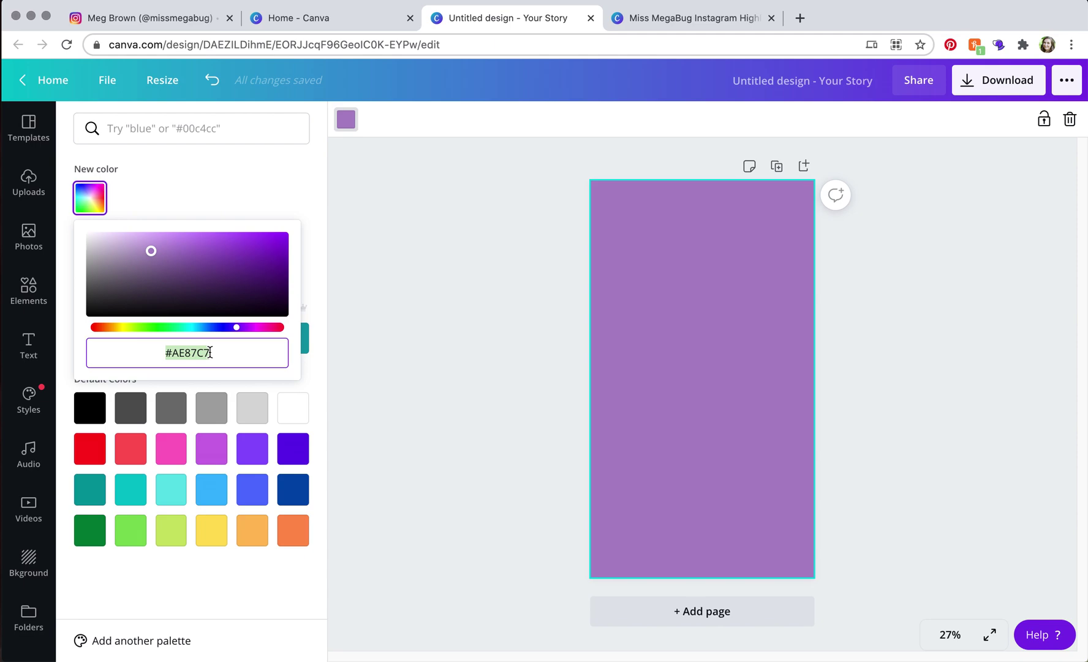
left_click(258, 177)
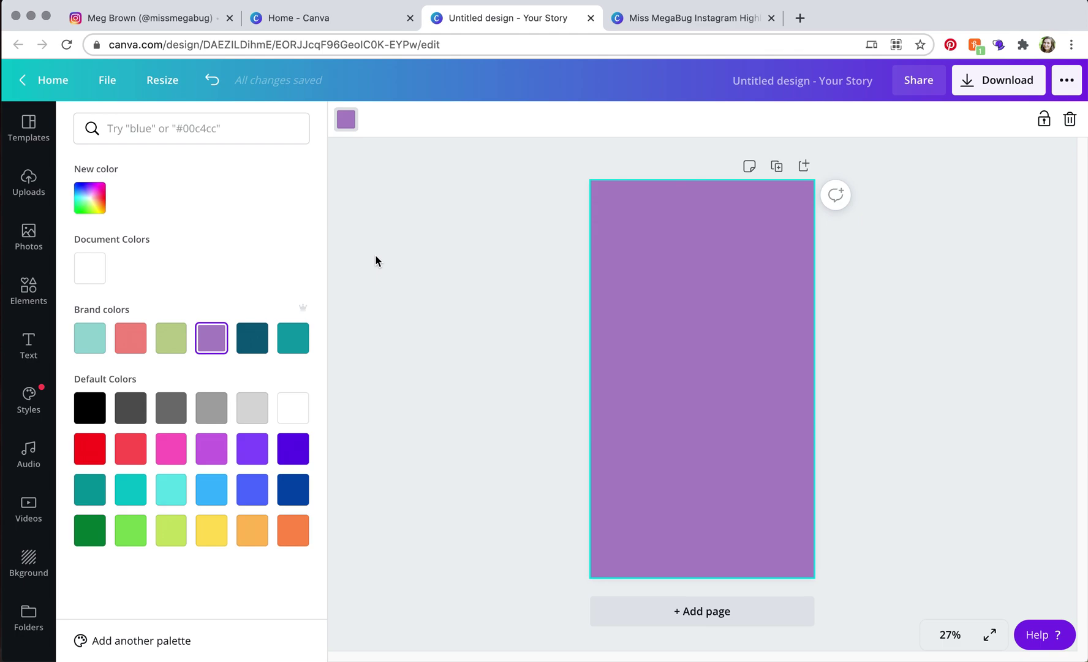
left_click(135, 17)
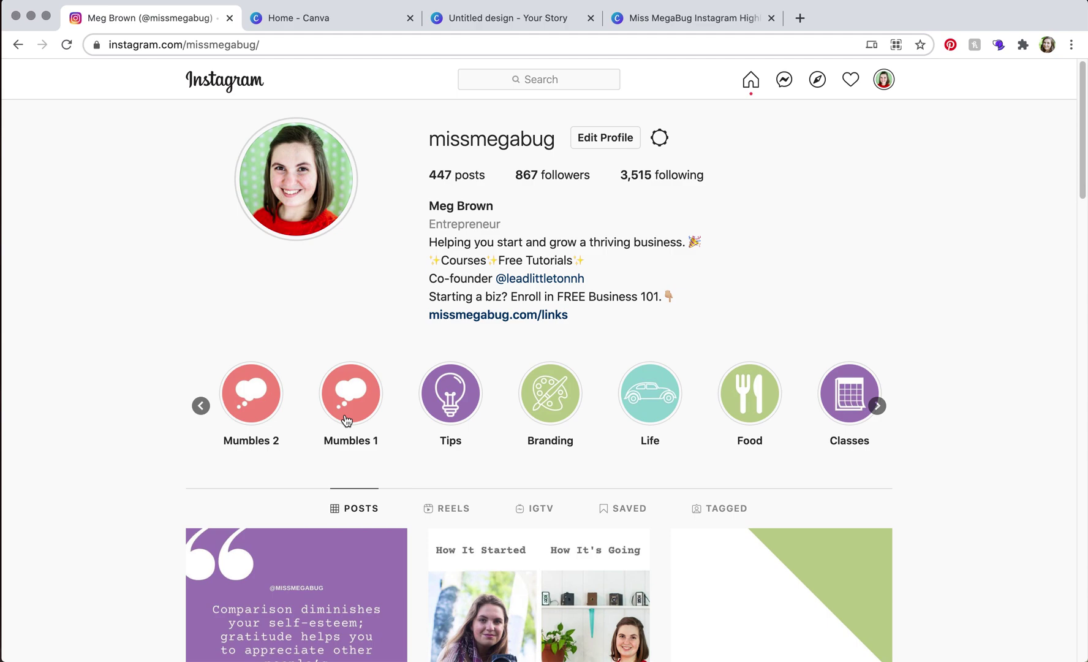
left_click(466, 23)
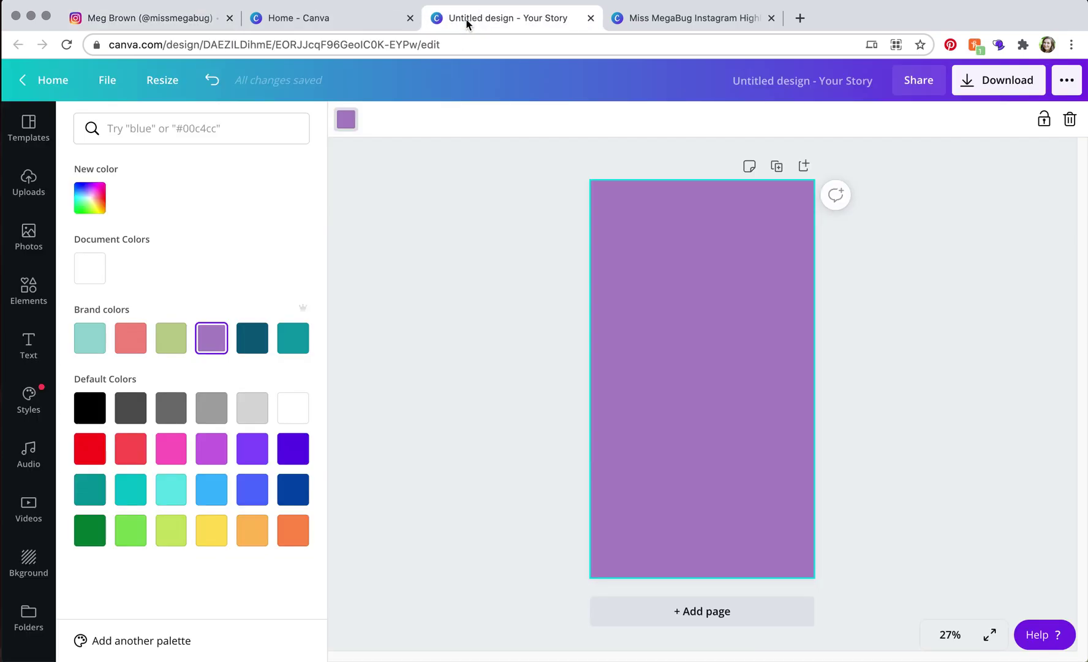
Retitle the design 'Instagram Highlights Covers Tutorial'.
left_click(801, 83)
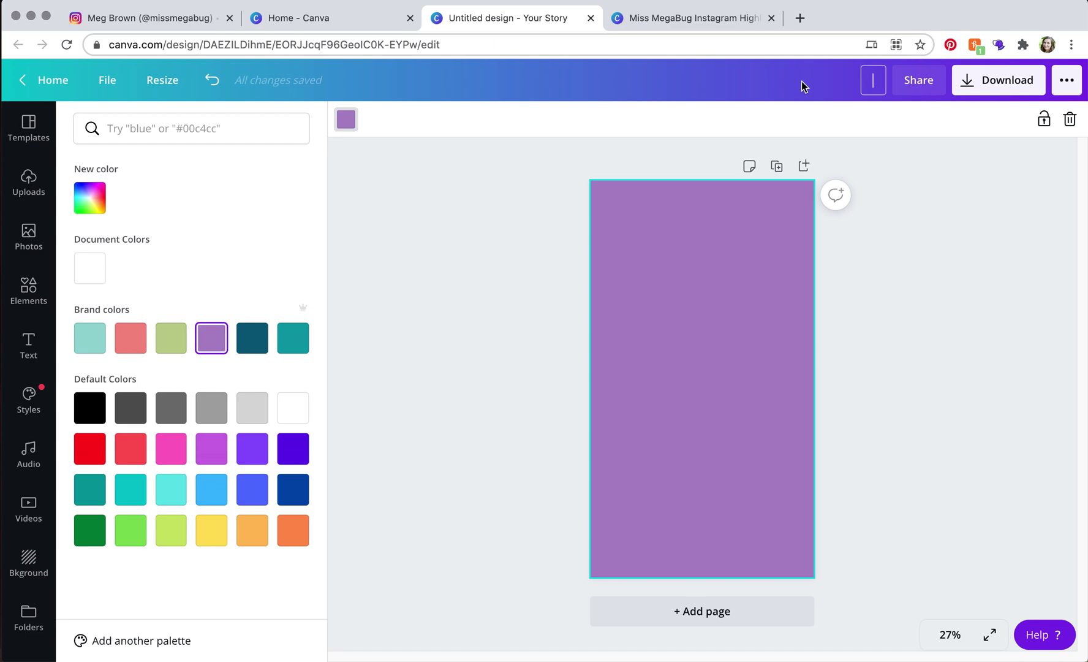
type("Instagram Highlights Cover")
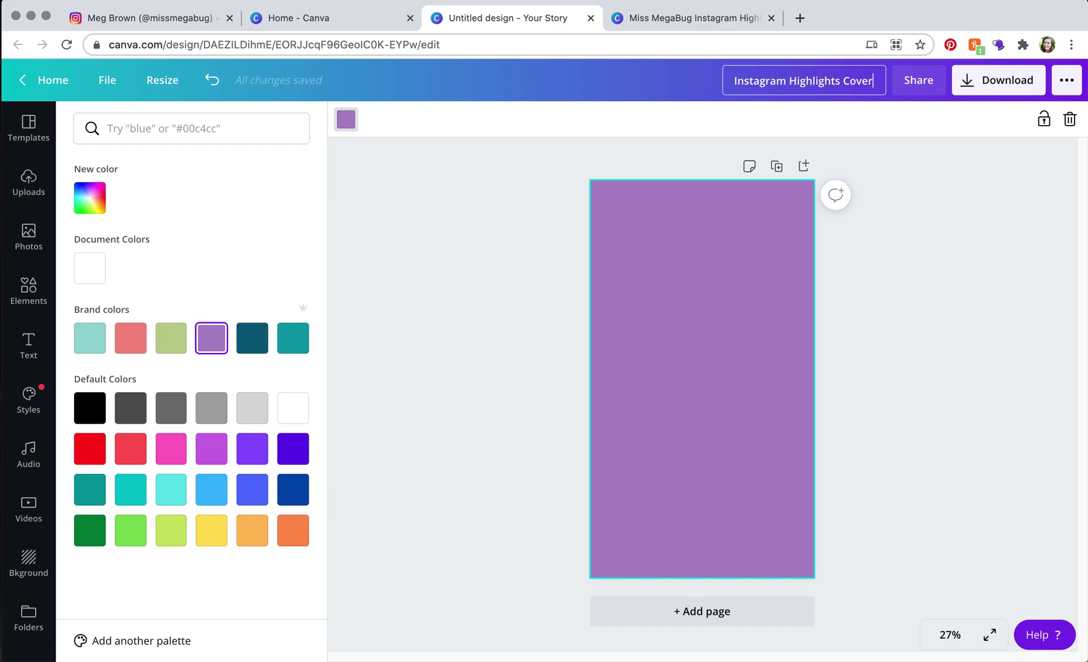
type("s Tutorial")
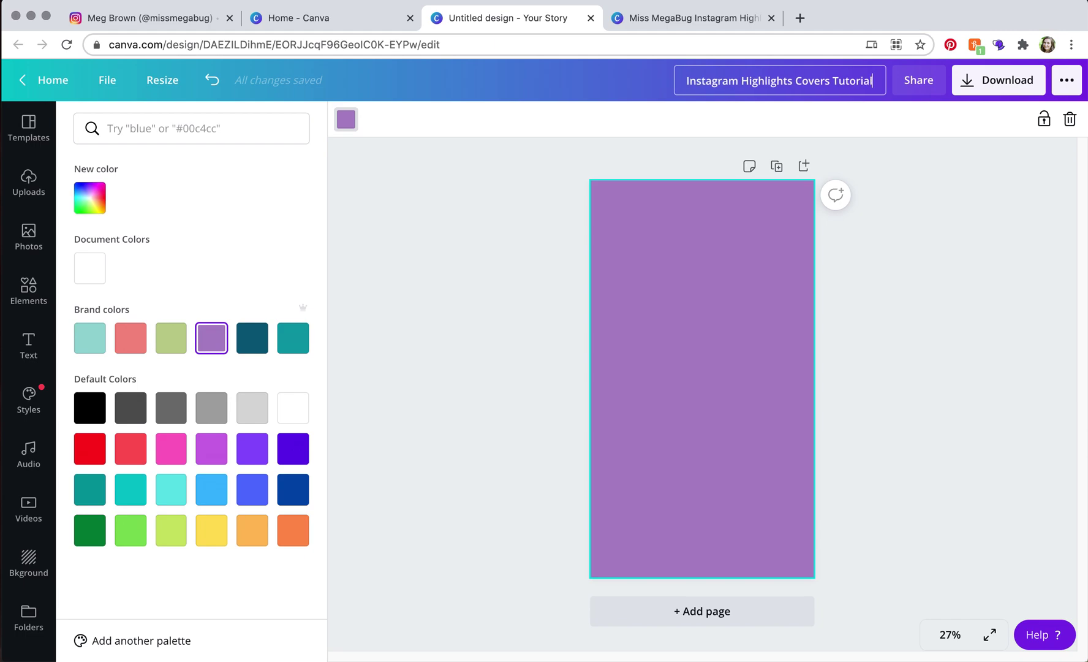
key("Return")
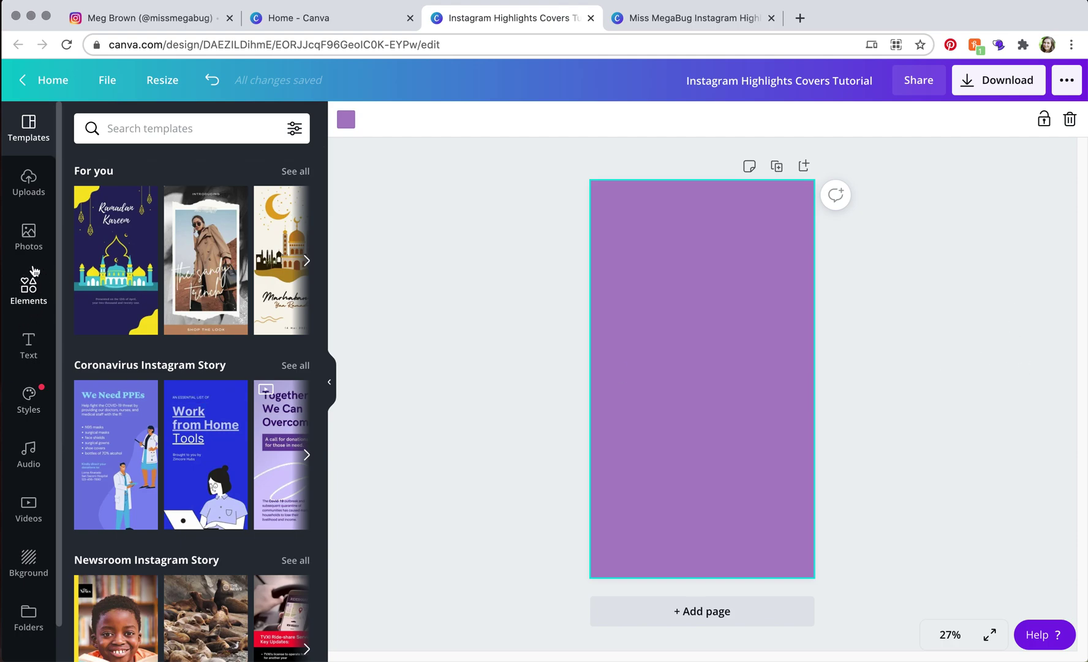
Search Elements for 'cat' and add the black cat silhouette graphic to the purple page.
left_click(35, 288)
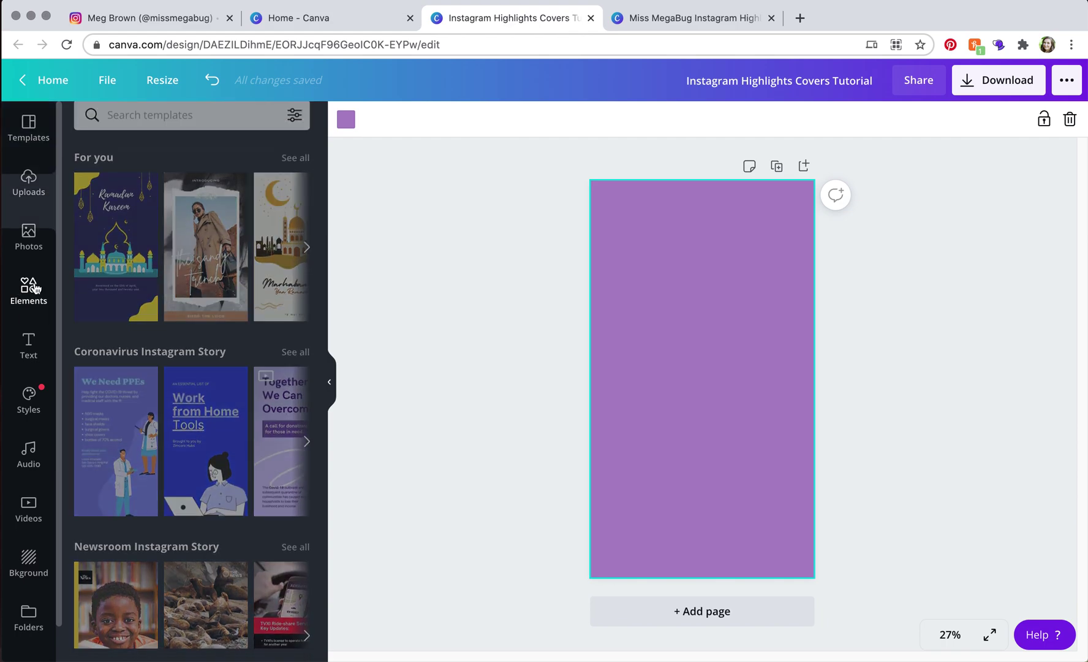
left_click(160, 126)
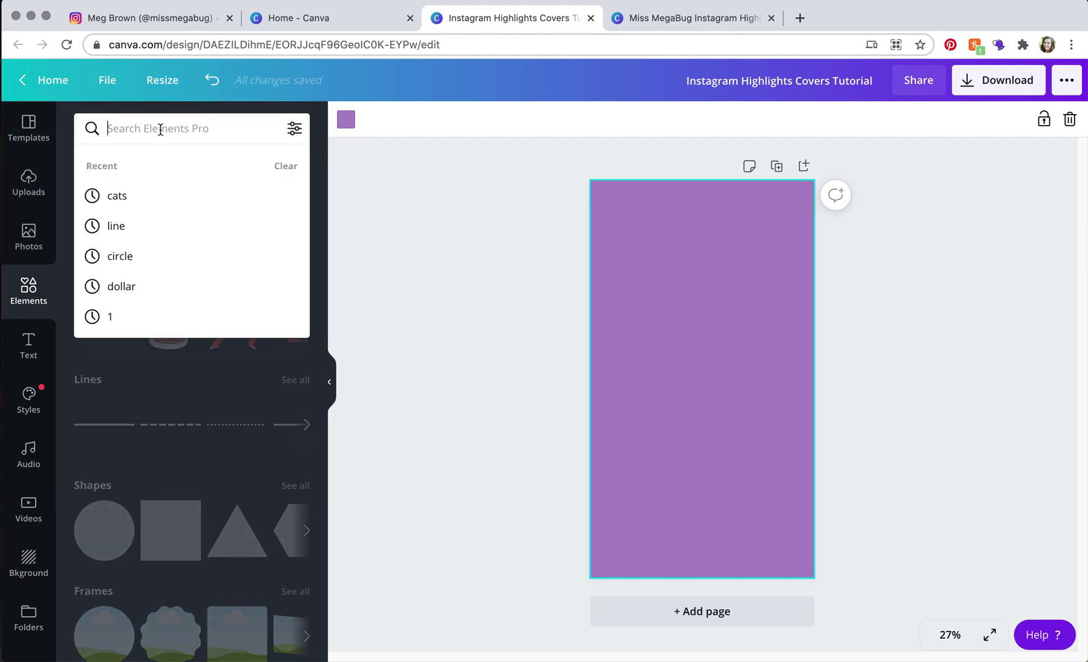
type("cat")
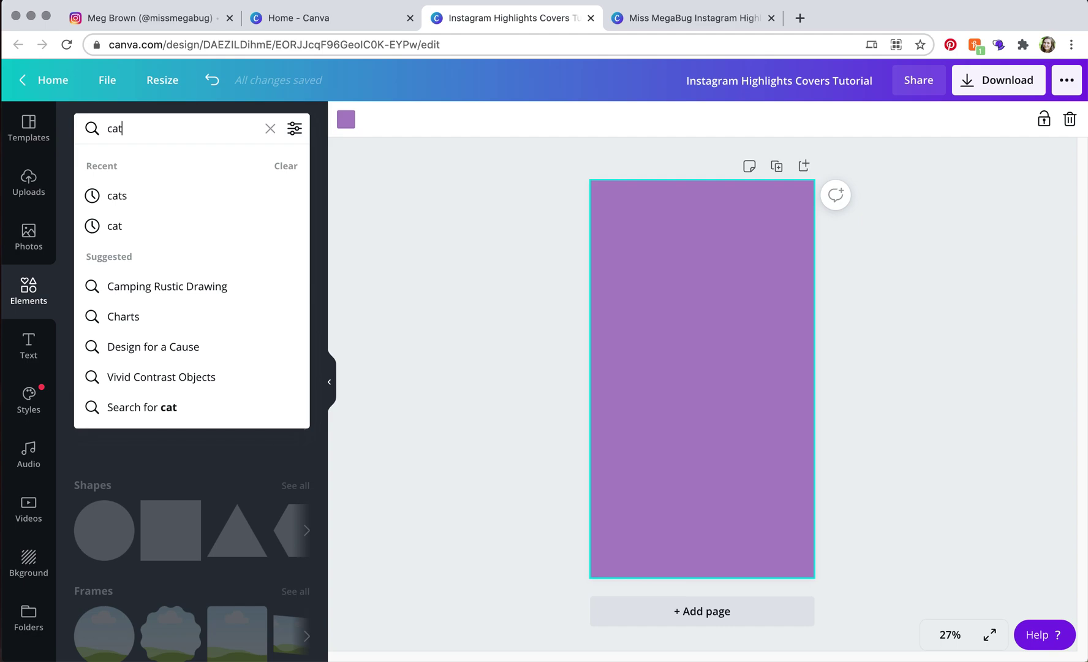
key("Return")
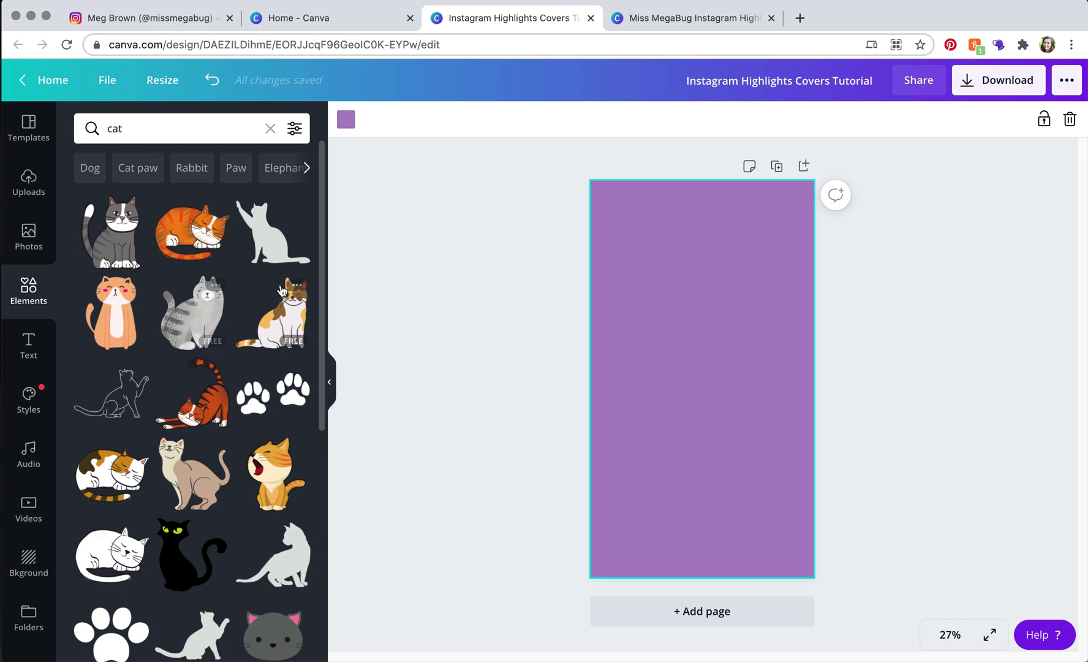
left_click(263, 242)
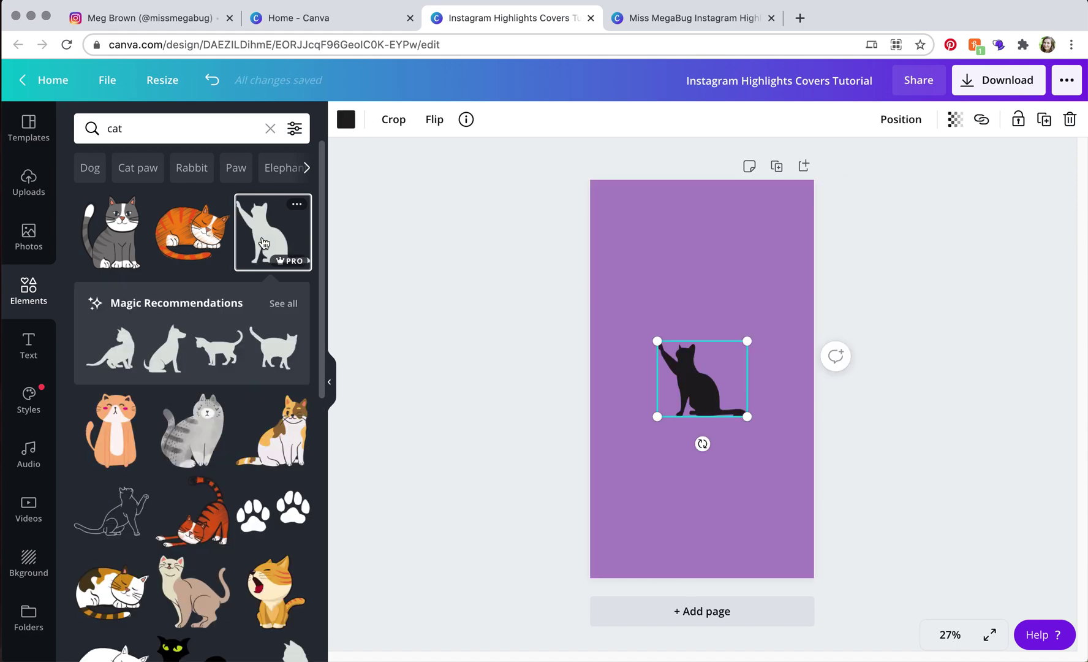
Enlarge the cat silhouette and centre it on the page.
left_click_drag(747, 340, 785, 308)
left_click_drag(655, 416, 649, 427)
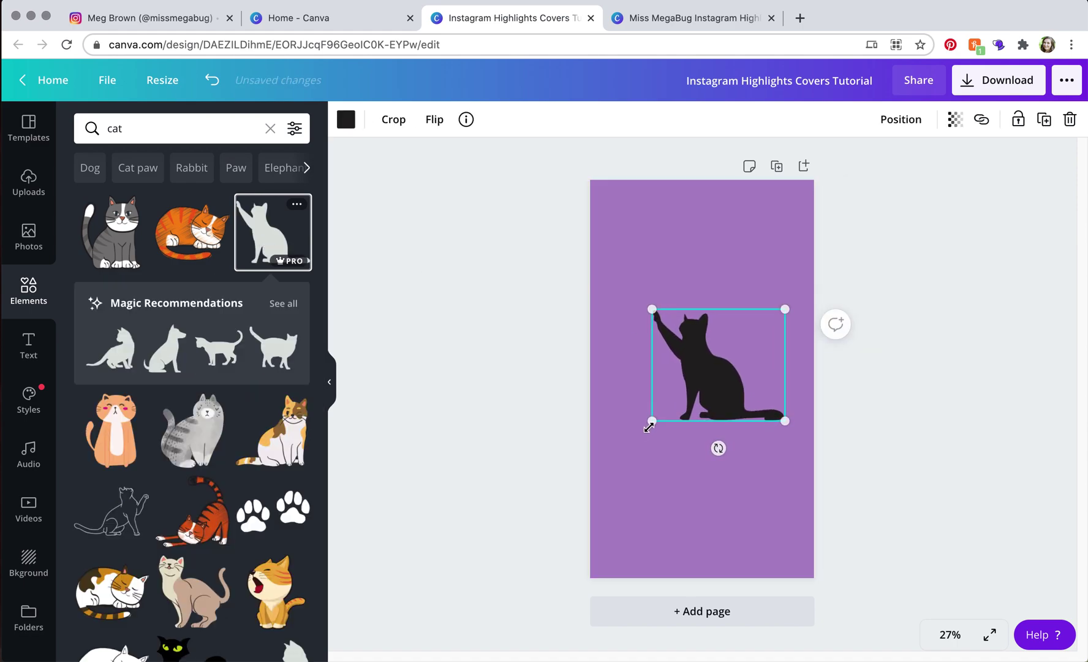
left_click_drag(716, 381, 705, 392)
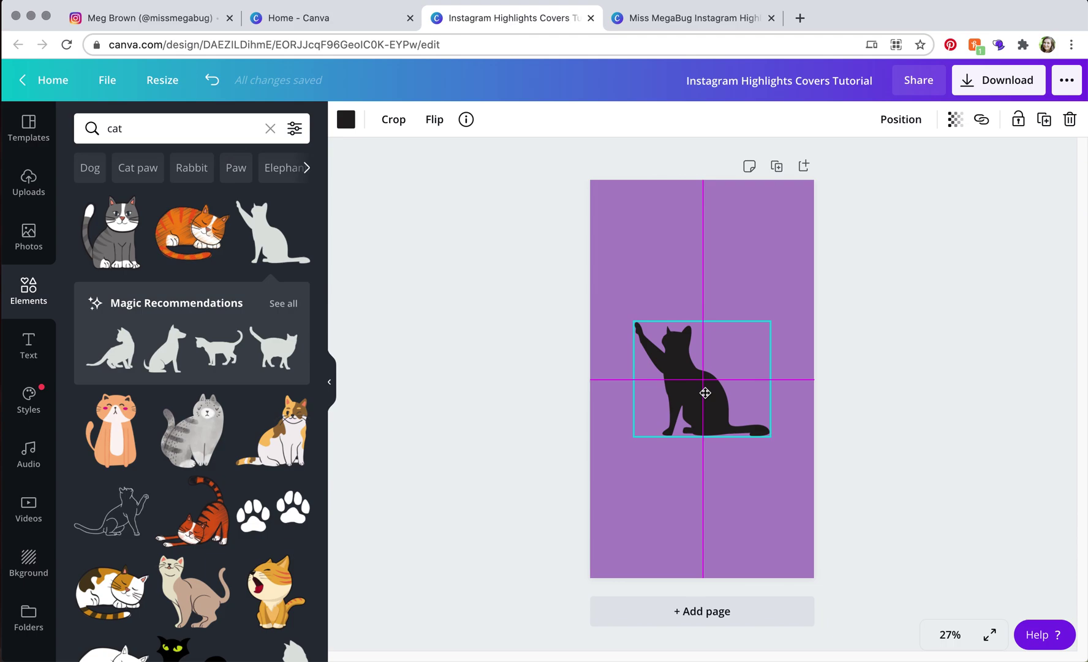
left_click_drag(705, 392, 705, 394)
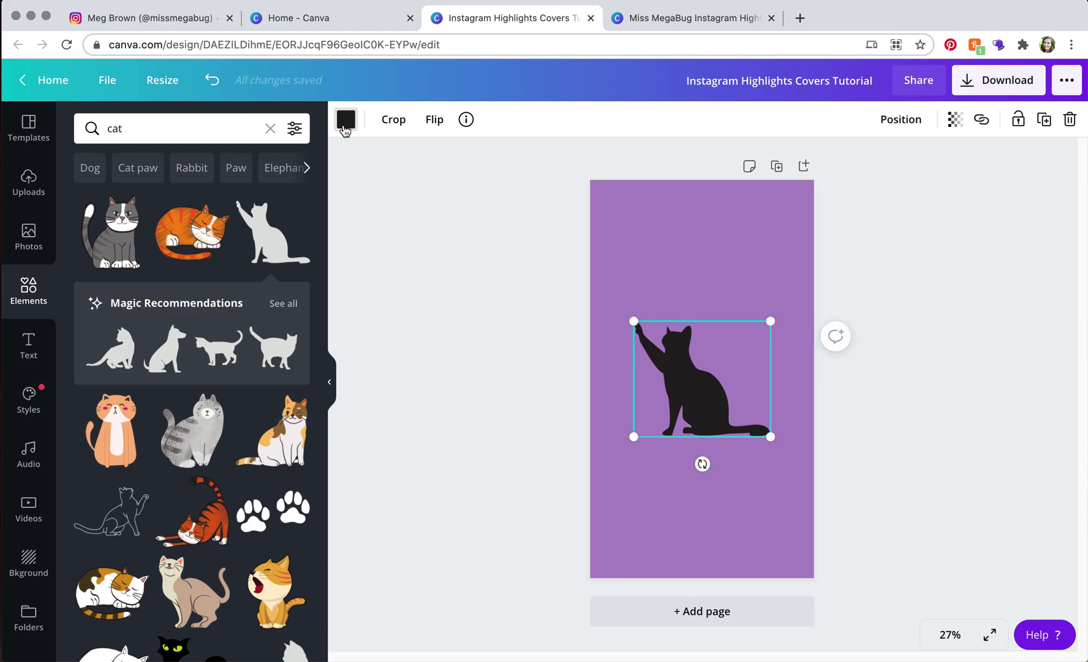
Recolour the cat silhouette white.
left_click(345, 121)
left_click(294, 411)
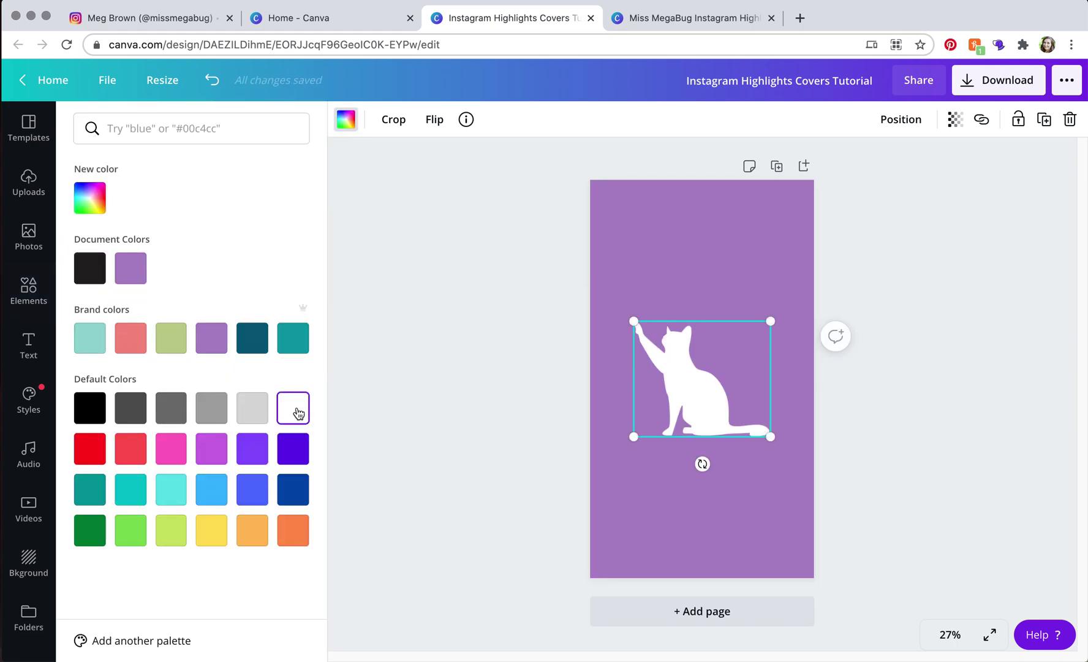
key("Escape")
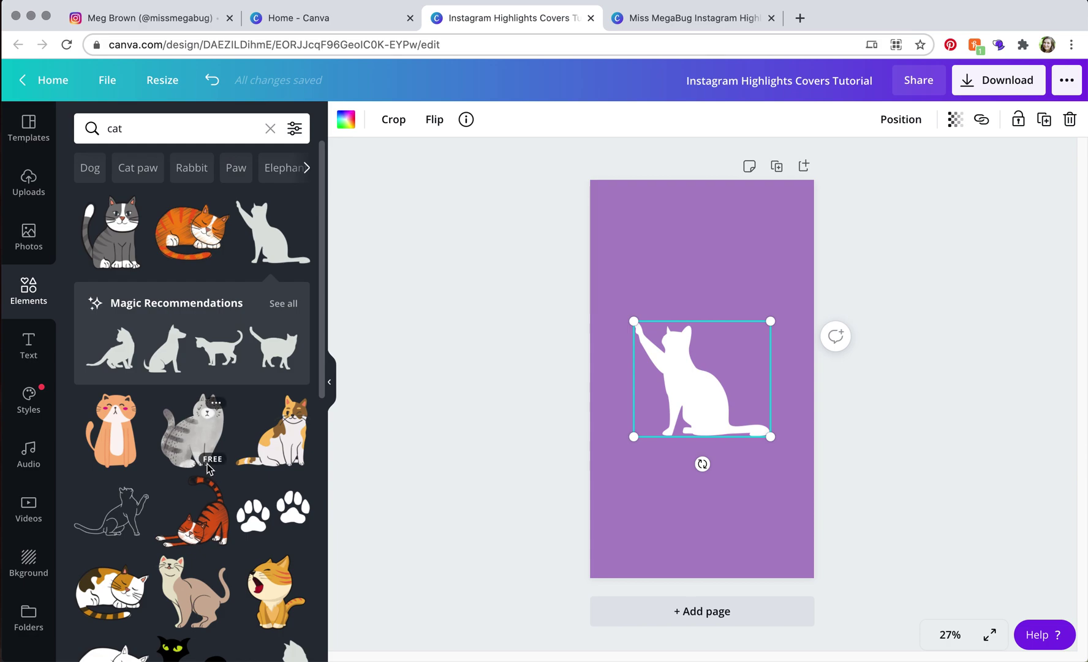
mouse_move(219, 544)
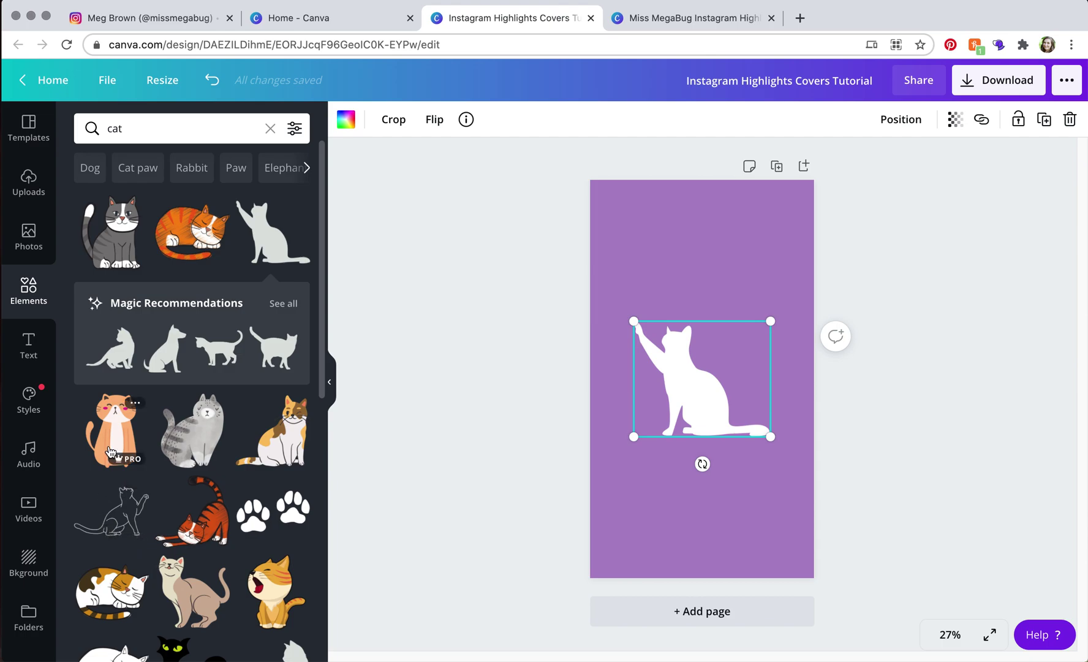
scroll(184, 478, "down", 4)
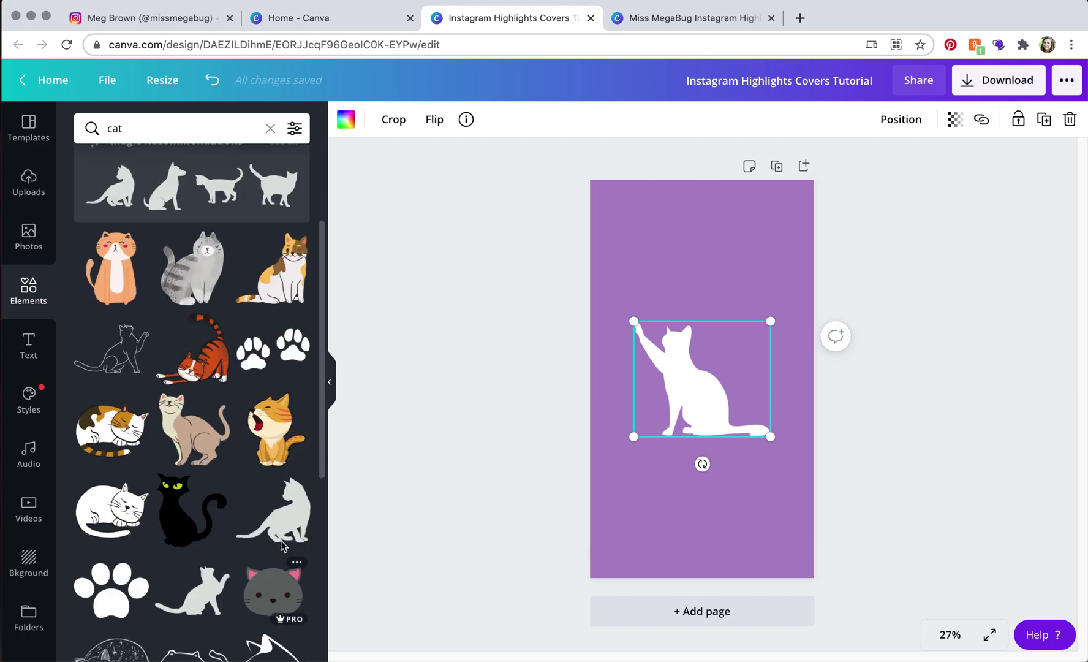
scroll(120, 527, "down", 2)
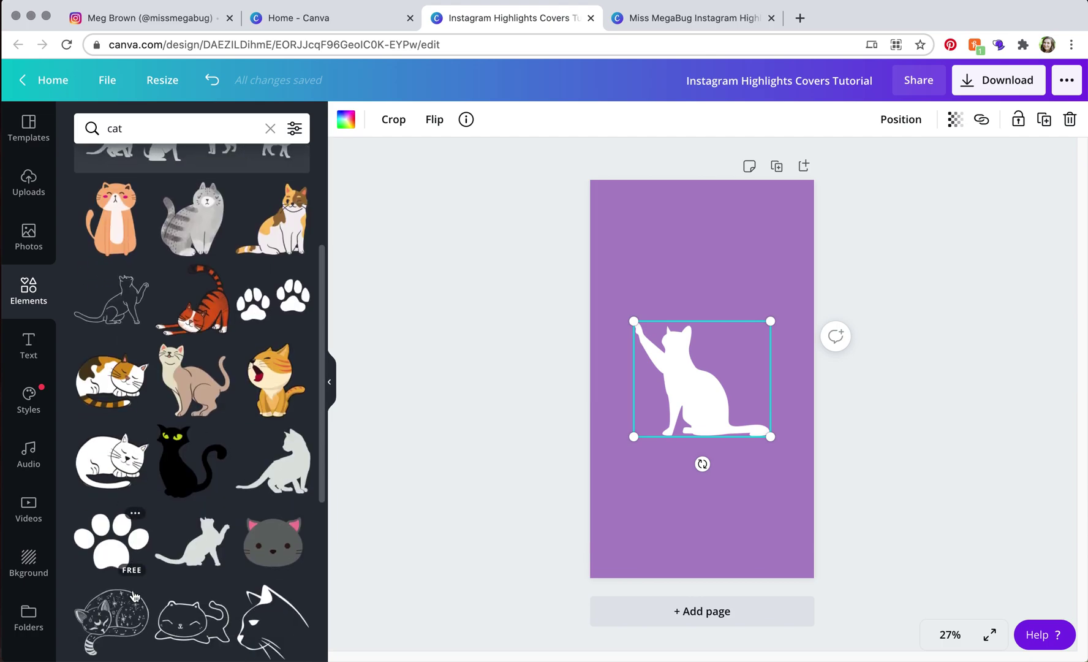
scroll(122, 604, "down", 2)
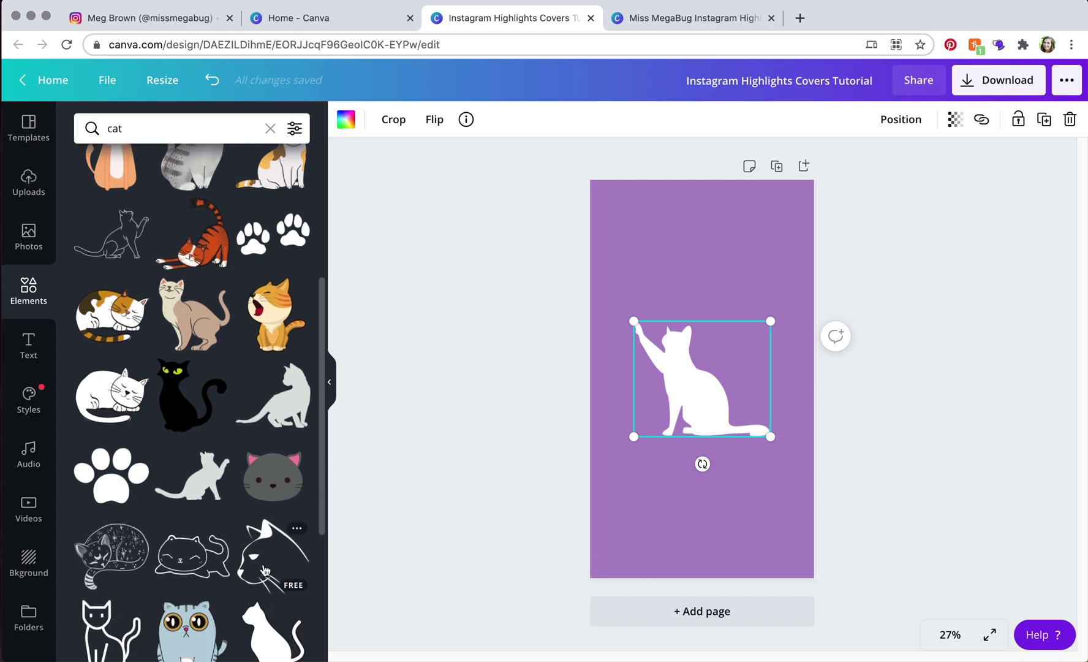
scroll(265, 571, "down", 1)
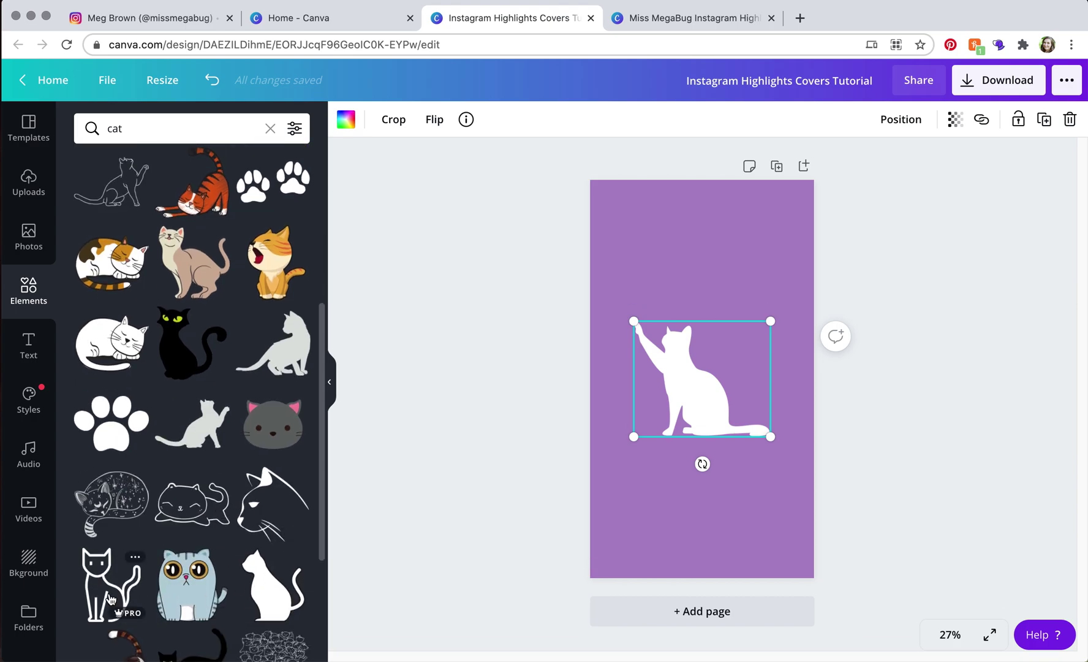
scroll(112, 597, "down", 1)
scroll(112, 598, "down", 2)
scroll(113, 597, "down", 2)
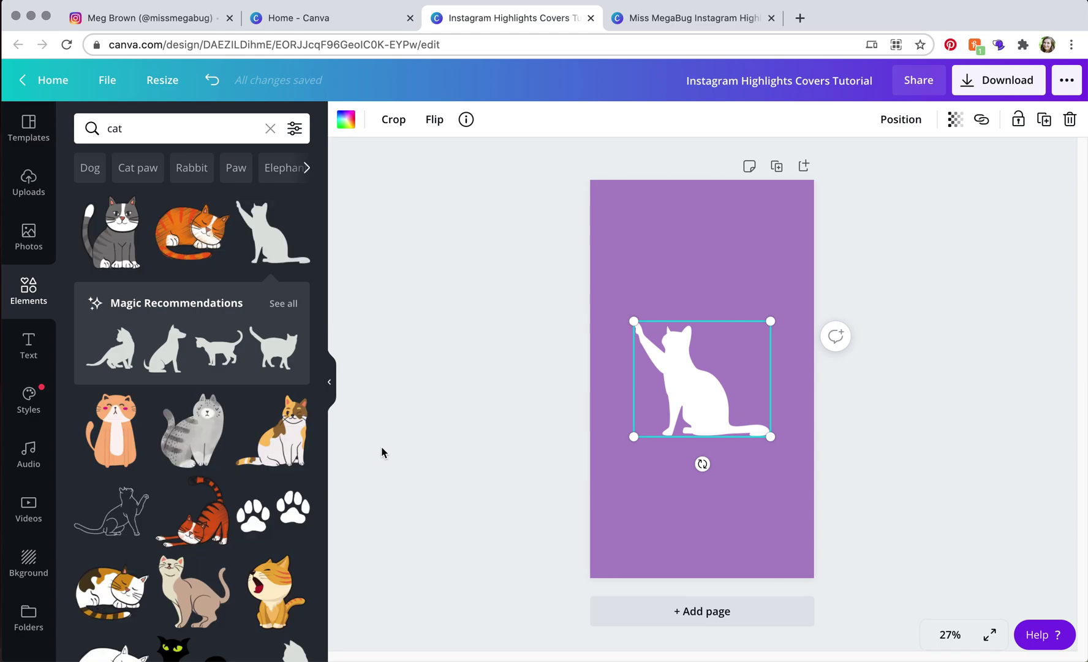
left_click(974, 402)
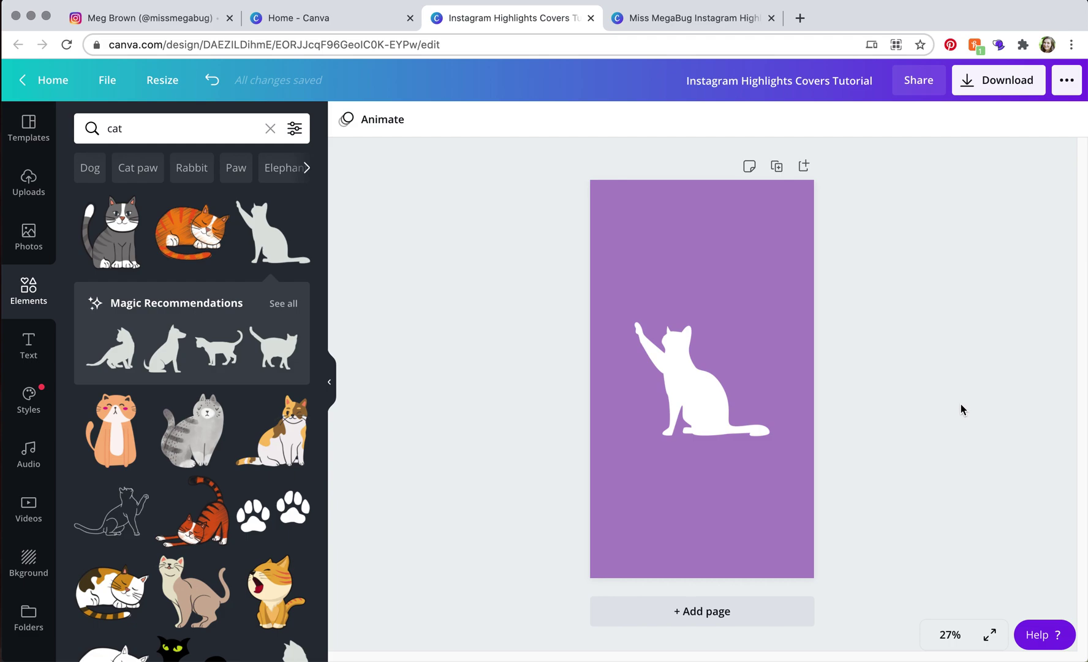
Add a second page below the cat page and make its background white.
left_click(804, 167)
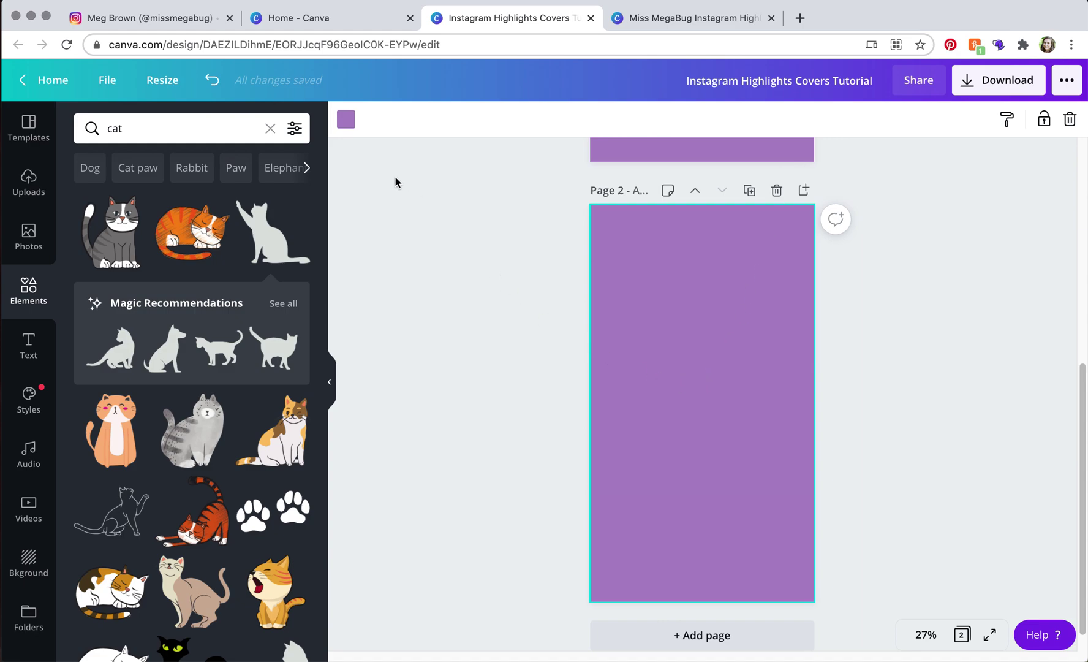
left_click(347, 121)
left_click(127, 262)
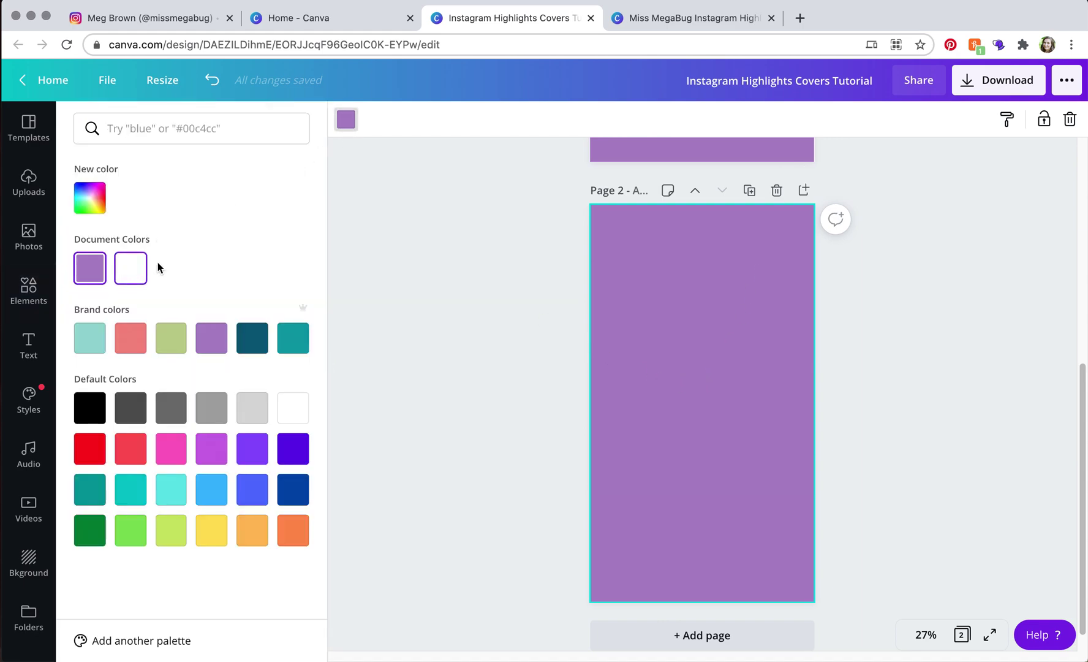
left_click(466, 287)
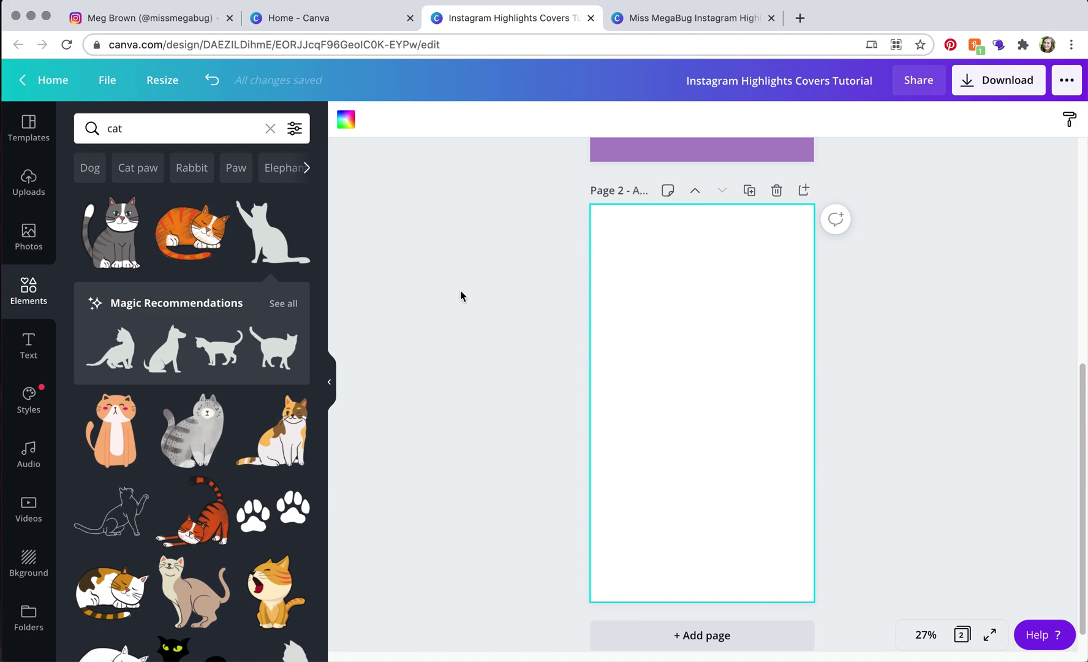
left_click(330, 381)
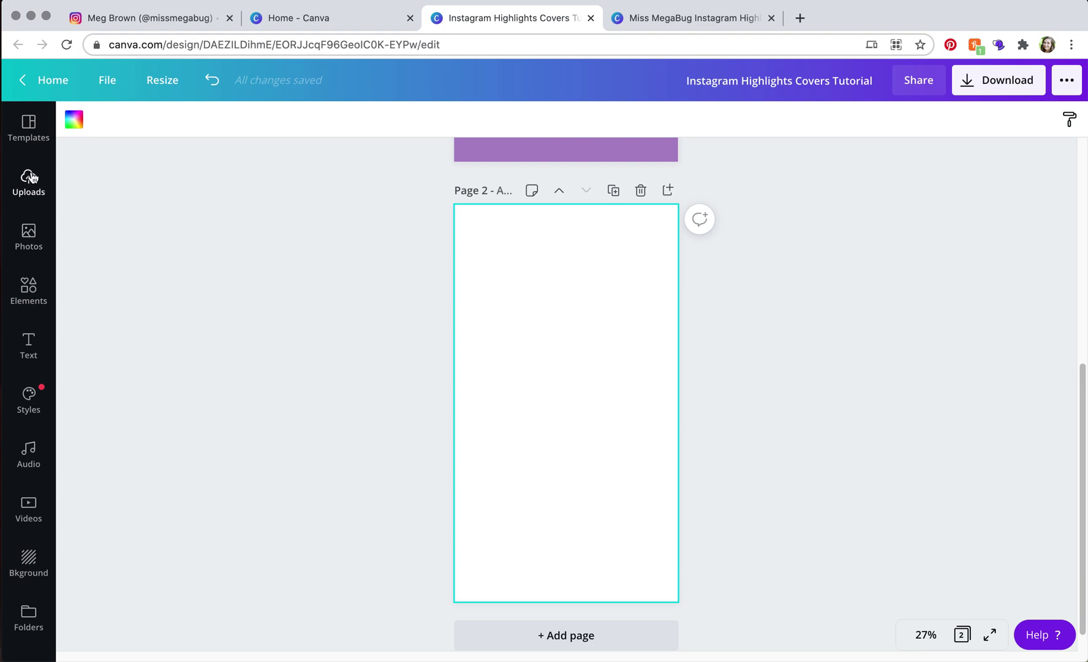
left_click(32, 233)
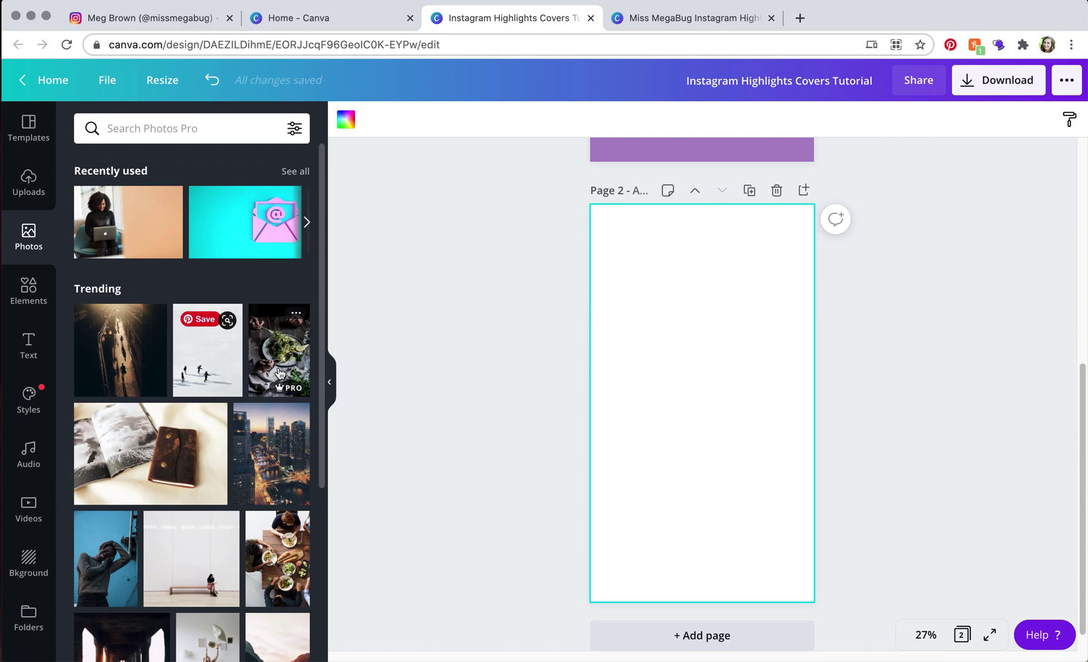
Search photos for 'palm tree' and set the banana-leaf photo as page 2's background.
left_click(219, 130)
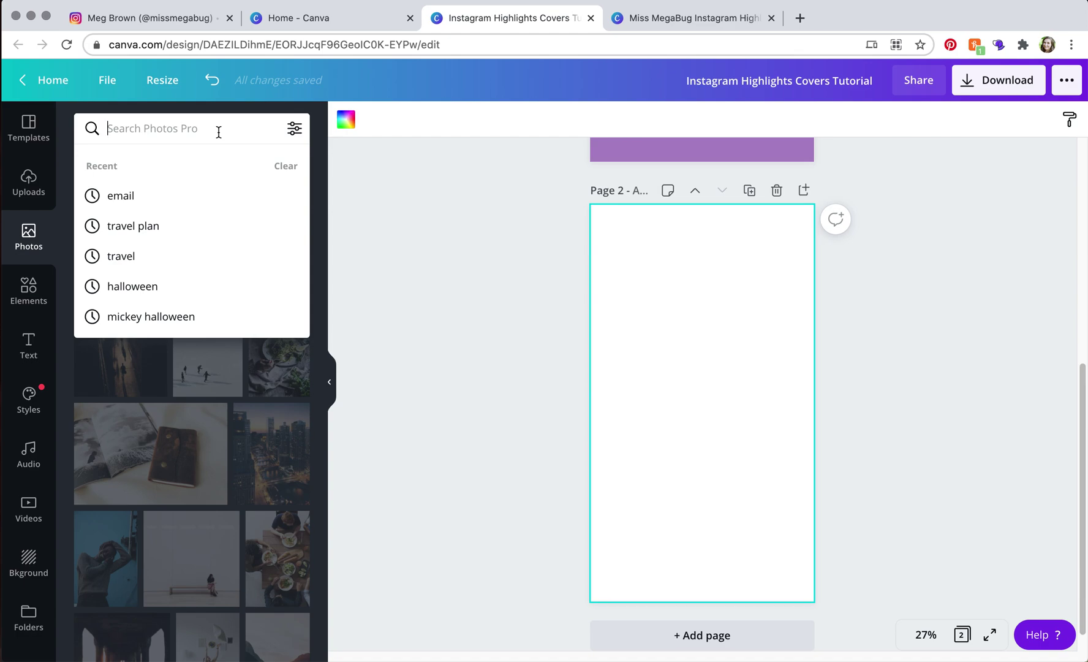
type("palm tree")
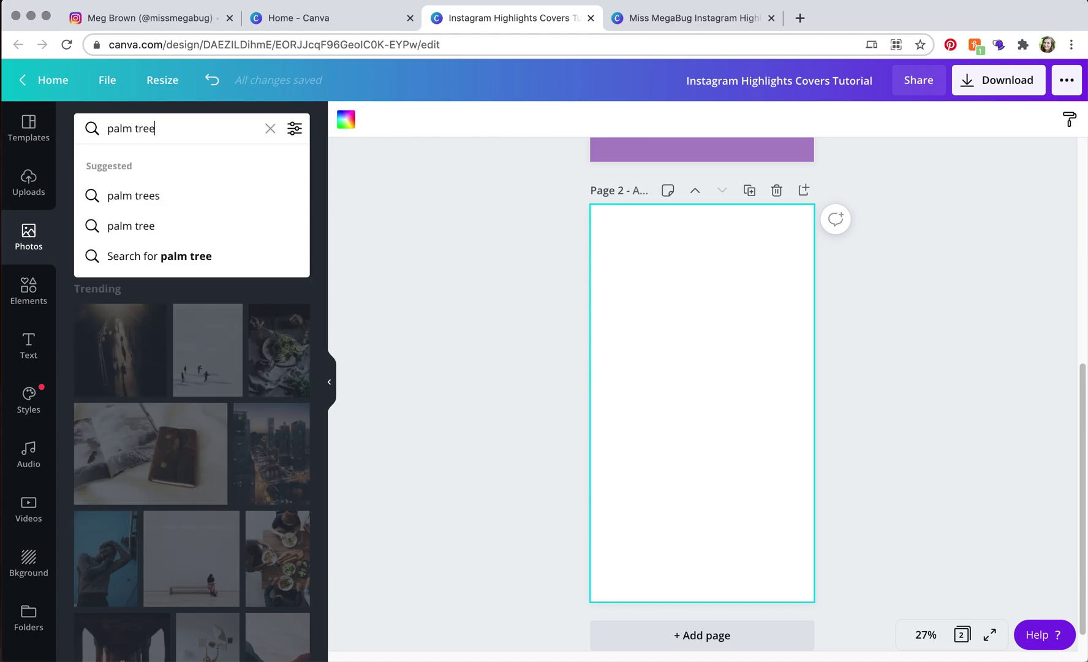
key("Return")
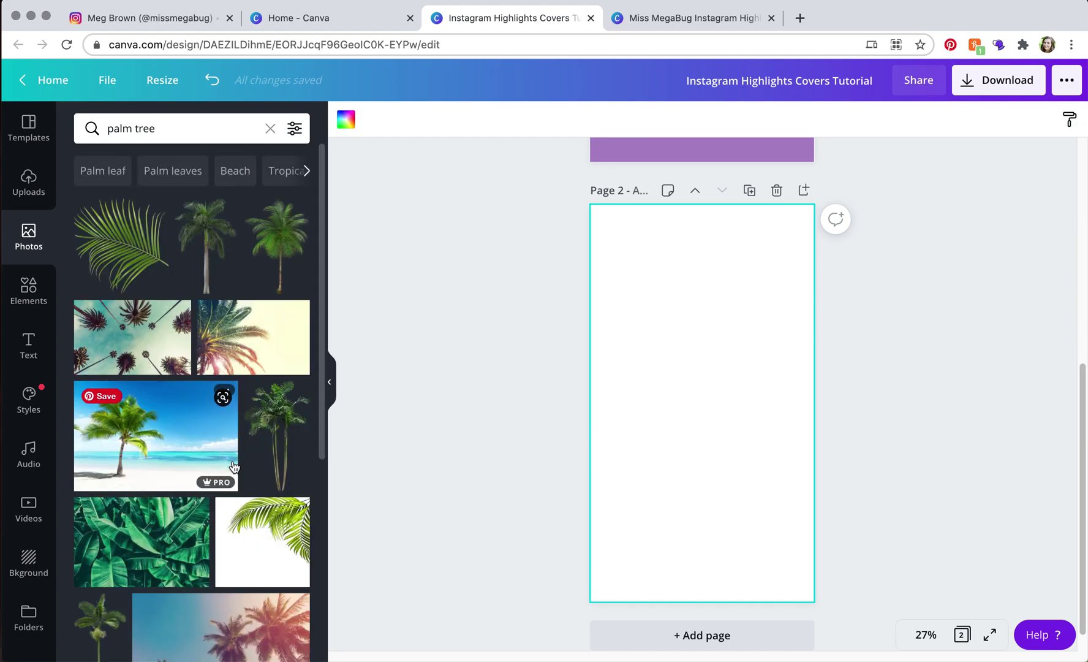
scroll(110, 466, "down", 1)
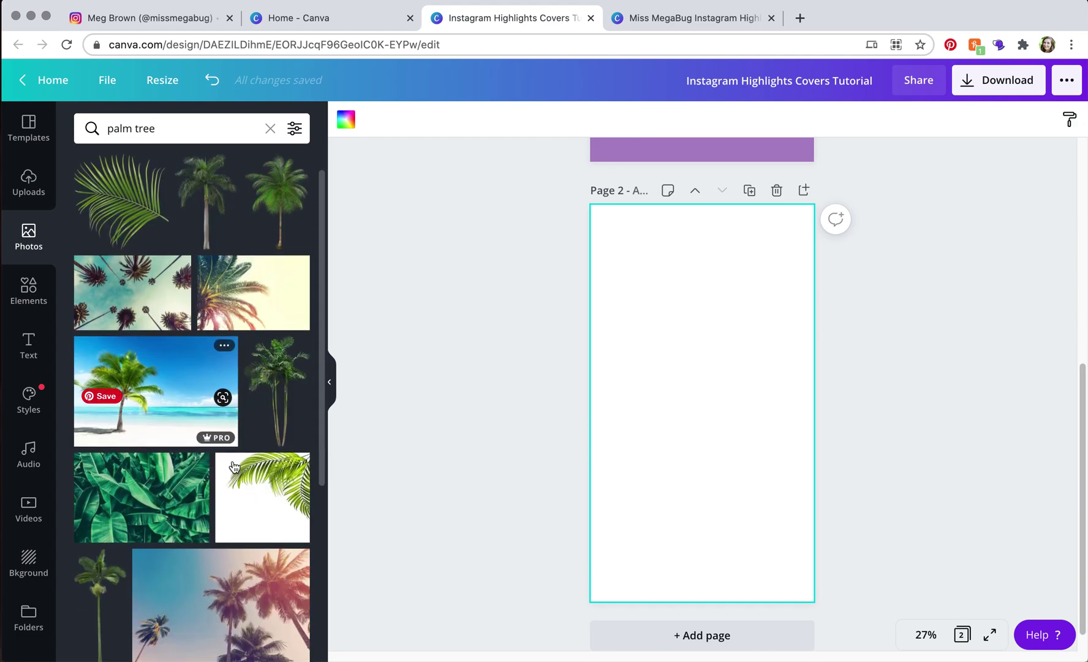
left_click(140, 514)
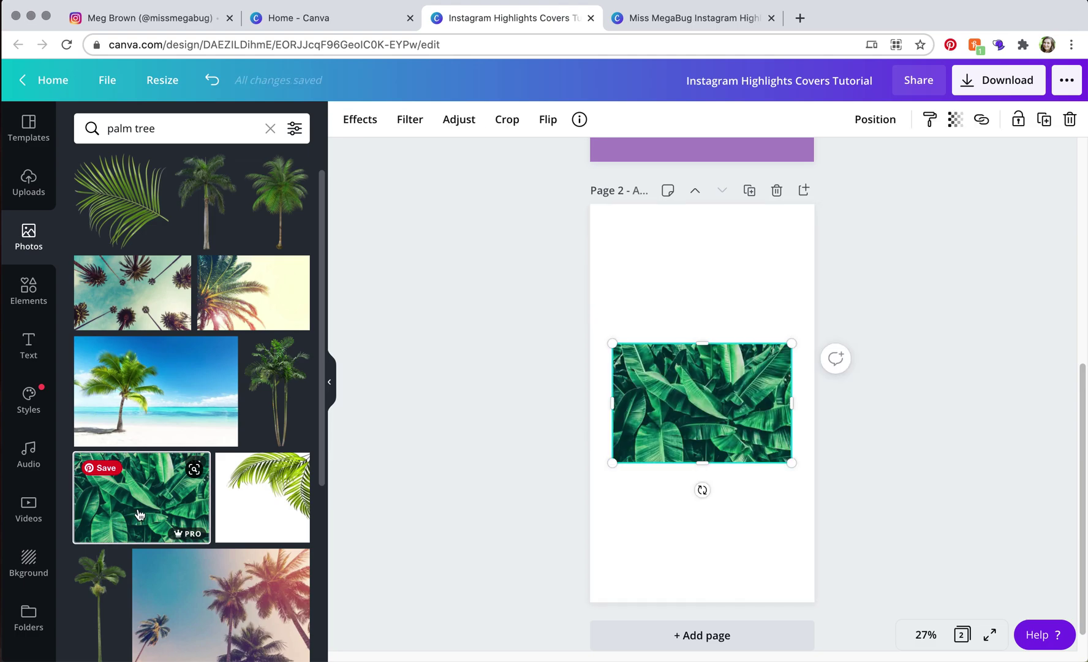
key("Delete")
left_click_drag(117, 505, 593, 429)
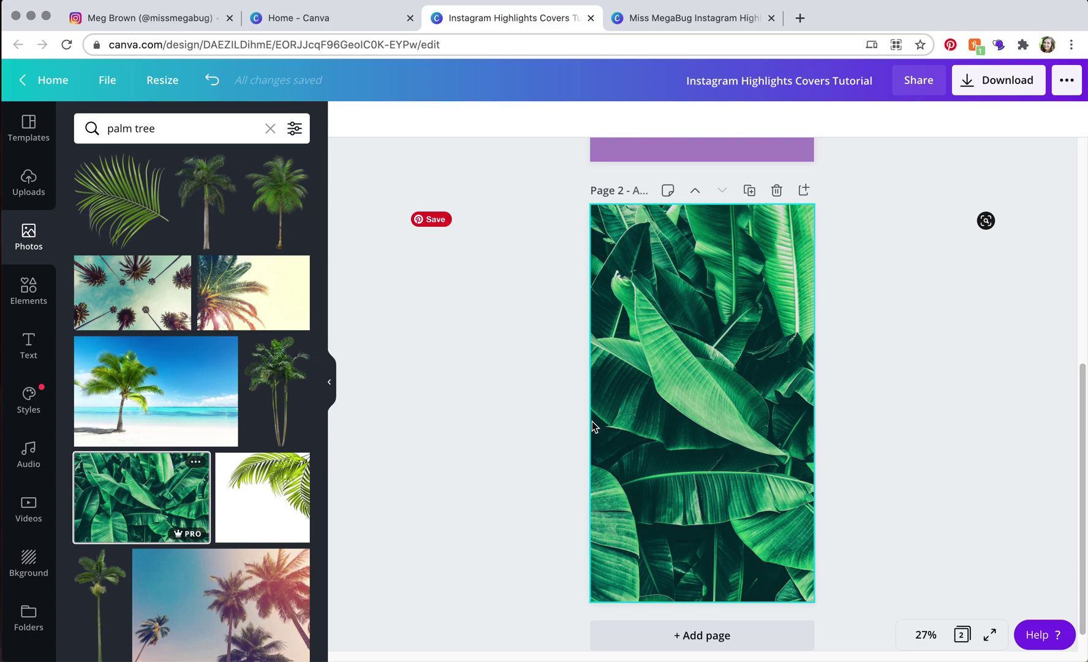
left_click(271, 129)
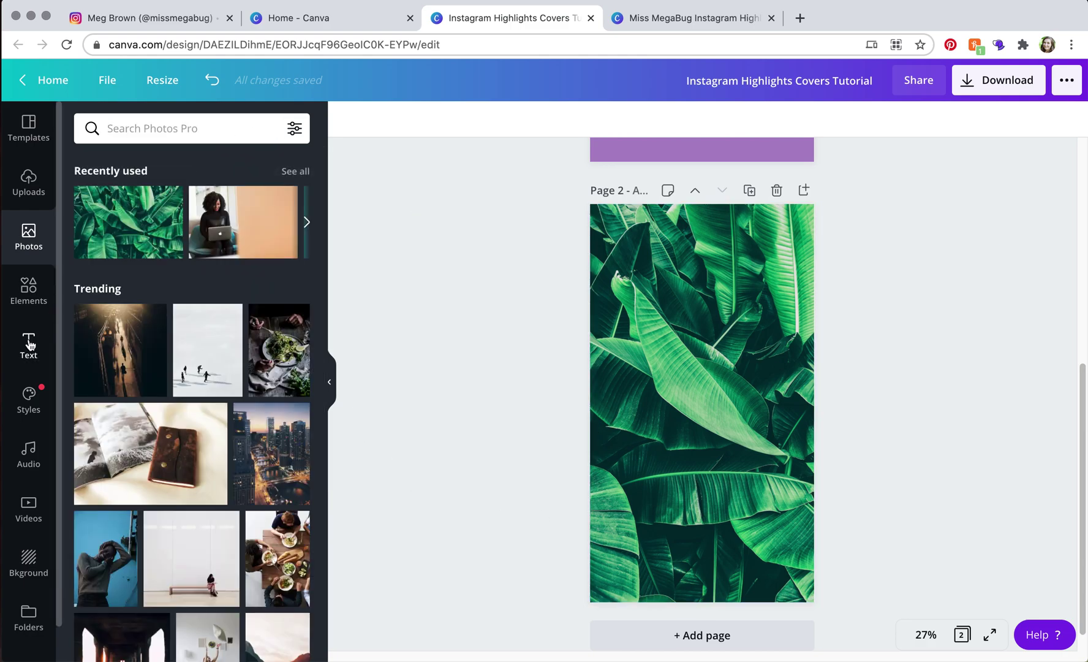
Add a 'Travel' heading to page 2 in Courier Prime at font size 120.
left_click(27, 347)
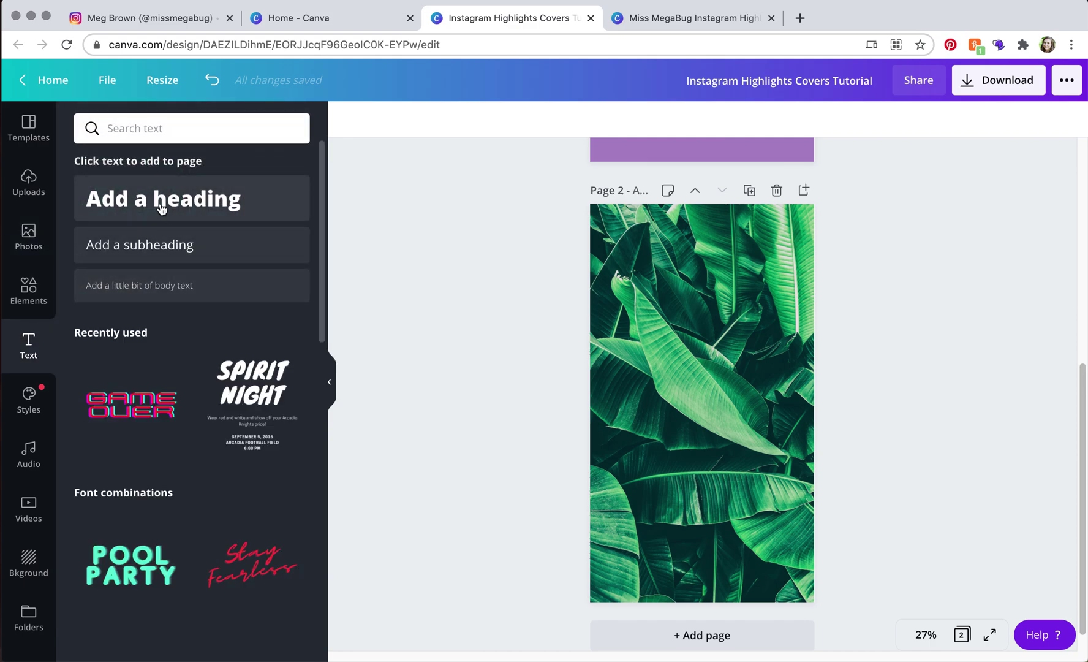
left_click(162, 209)
type("Travel")
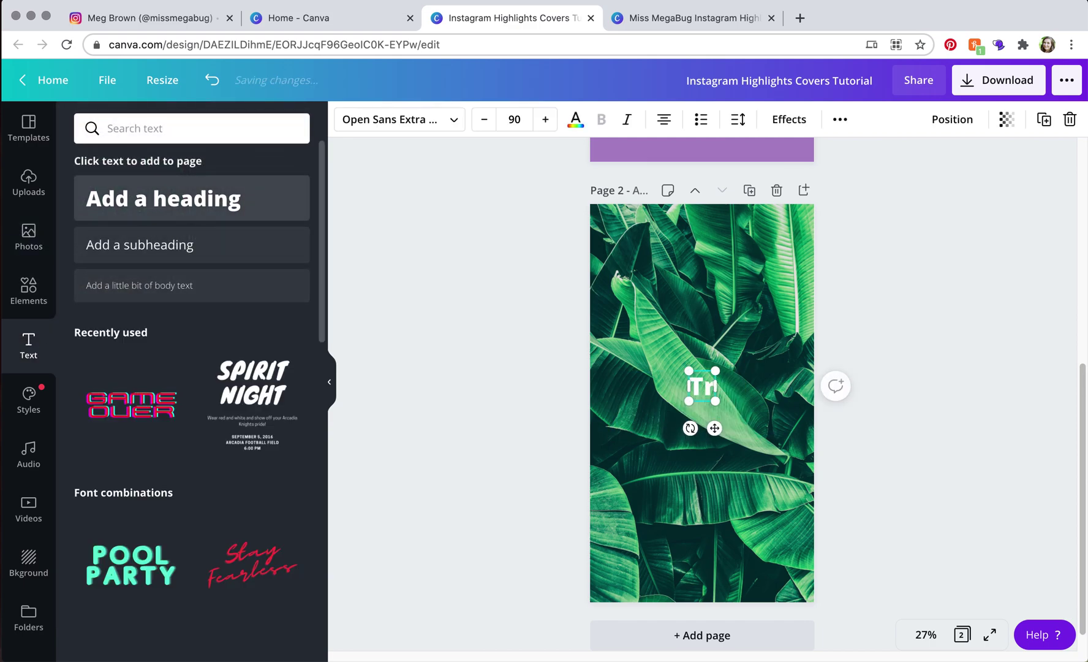
left_click(398, 128)
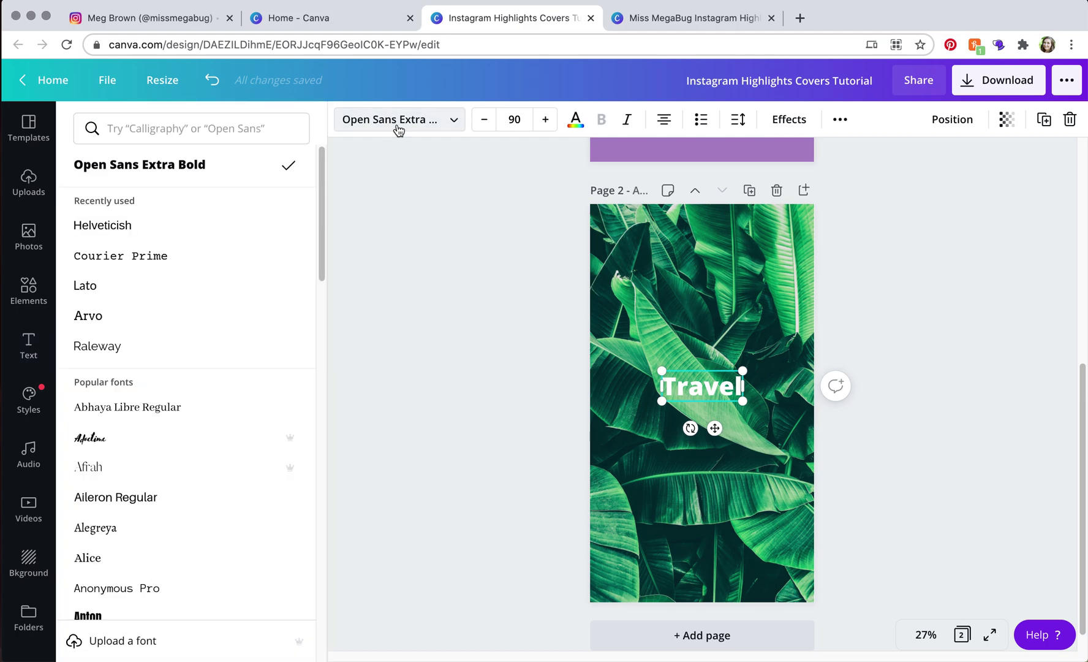
left_click(159, 258)
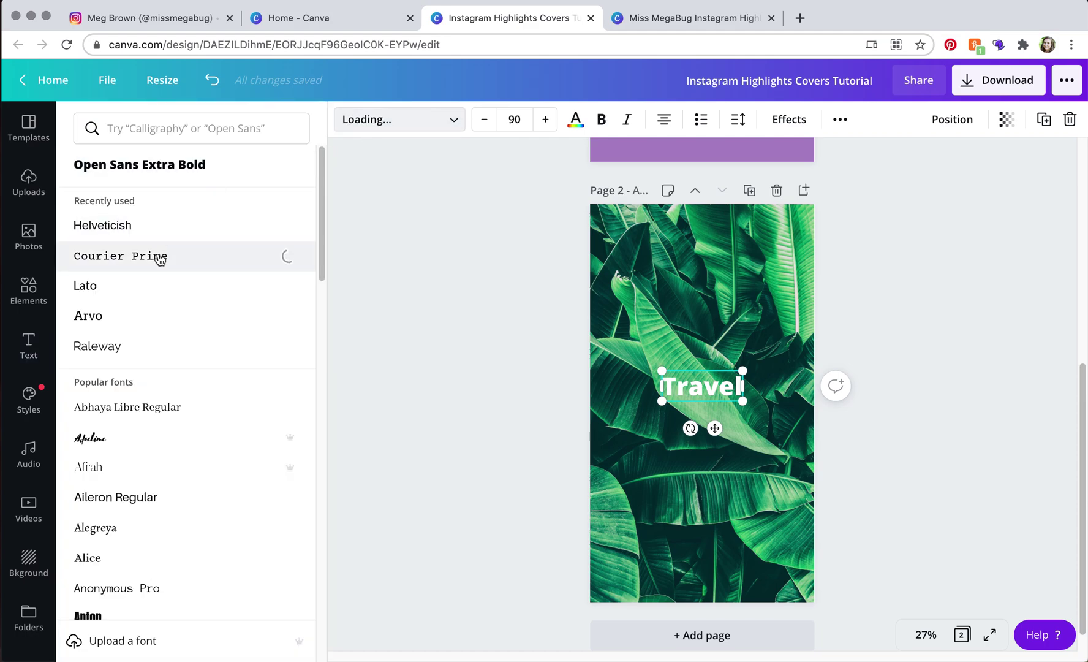
left_click(545, 119)
left_click(545, 119)
left_click(546, 119)
left_click(545, 119)
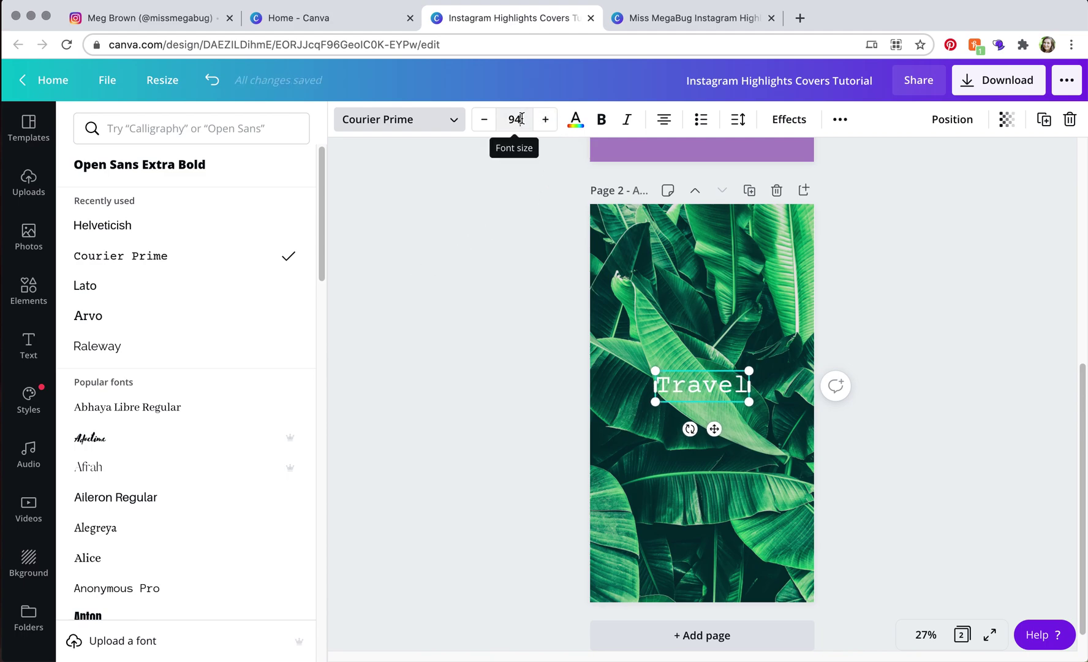
left_click(514, 120)
type("120")
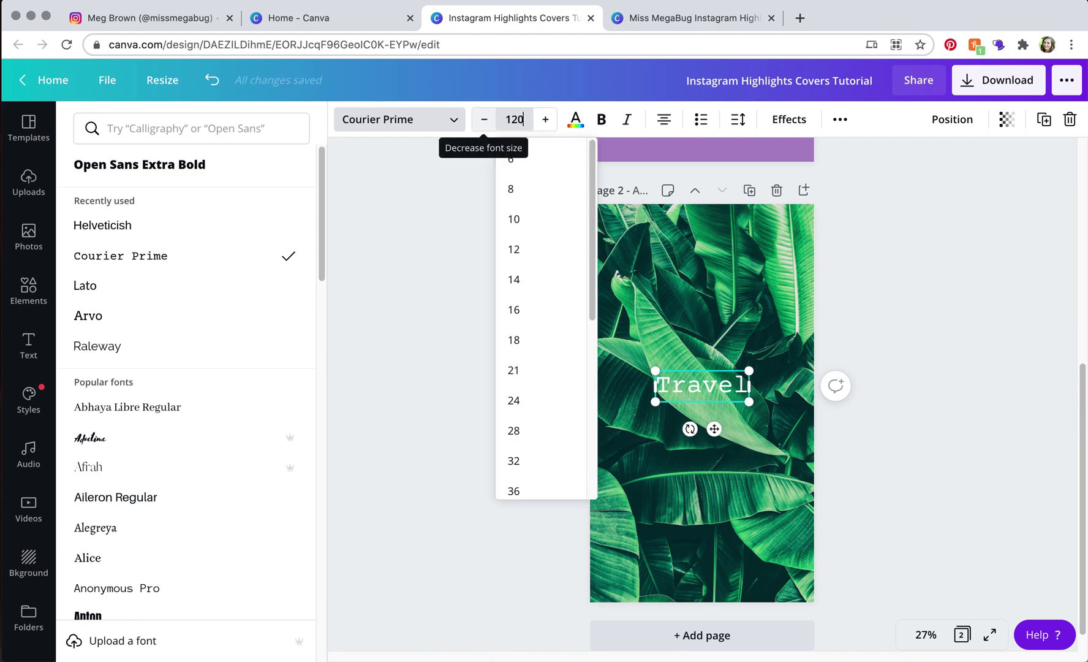
key("Return")
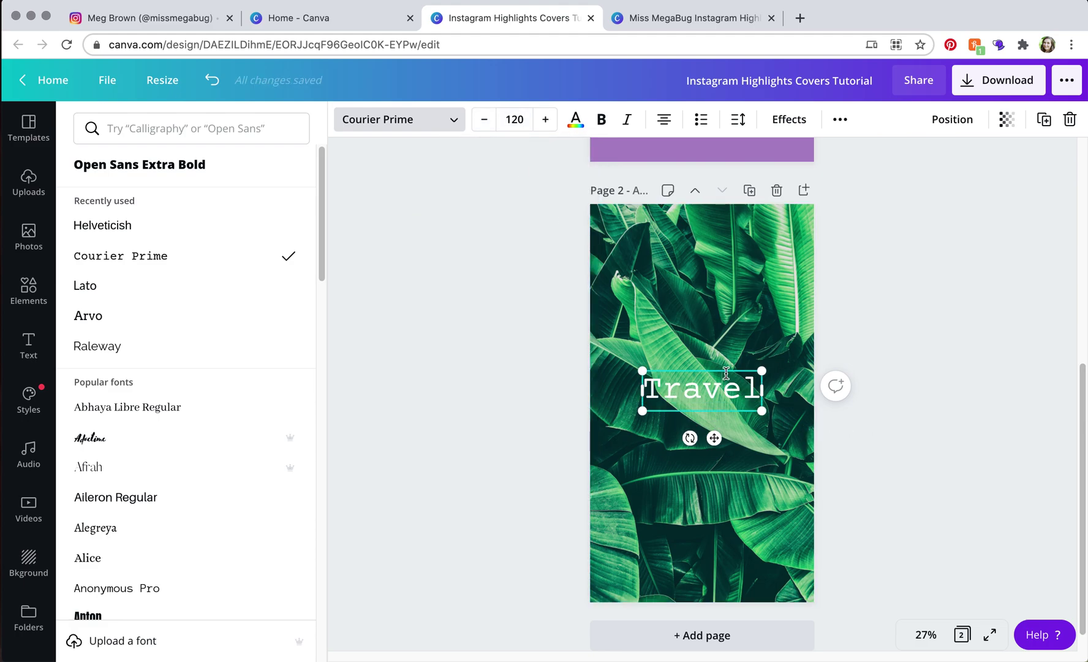
Nudge the Travel text slightly lower, deselect it, and glance at the News cover design.
left_click_drag(726, 370, 726, 382)
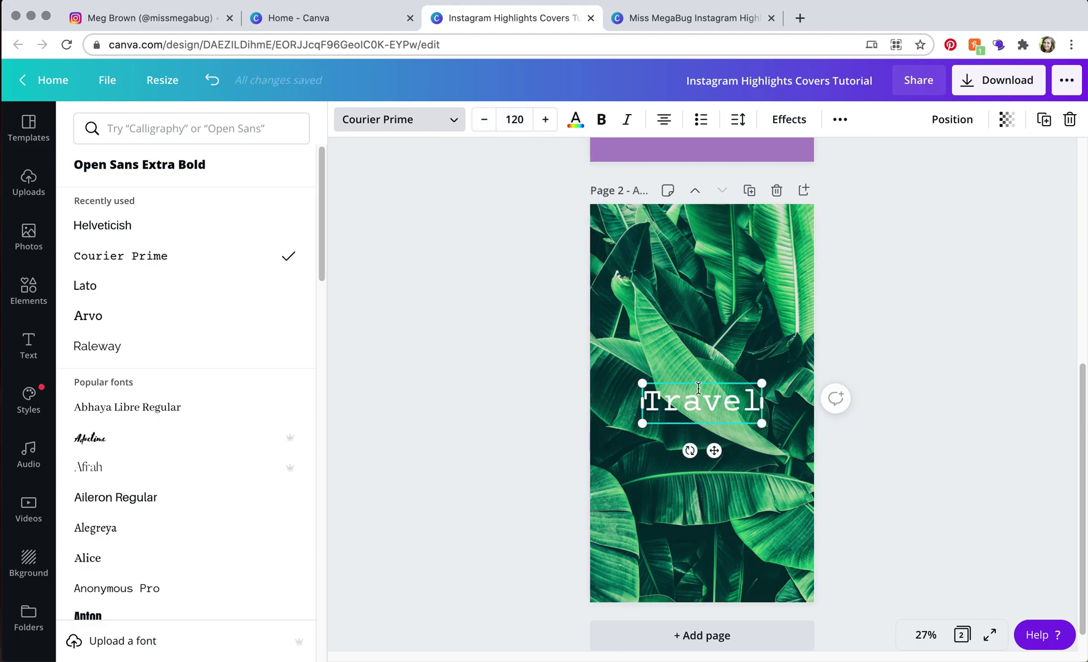
left_click(463, 444)
left_click(473, 439)
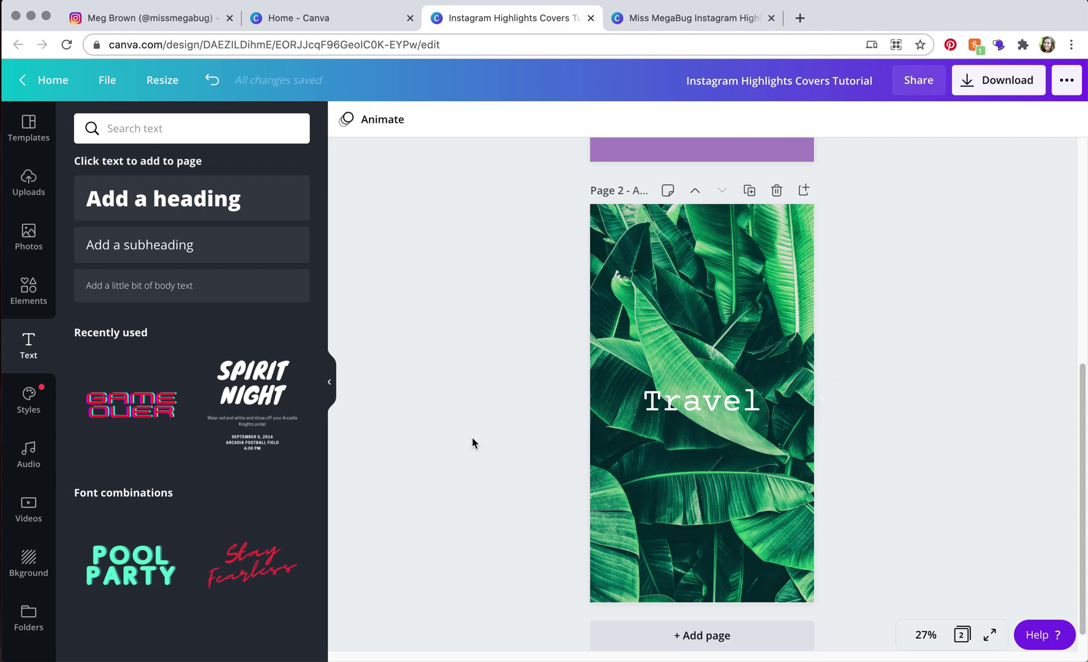
left_click(635, 20)
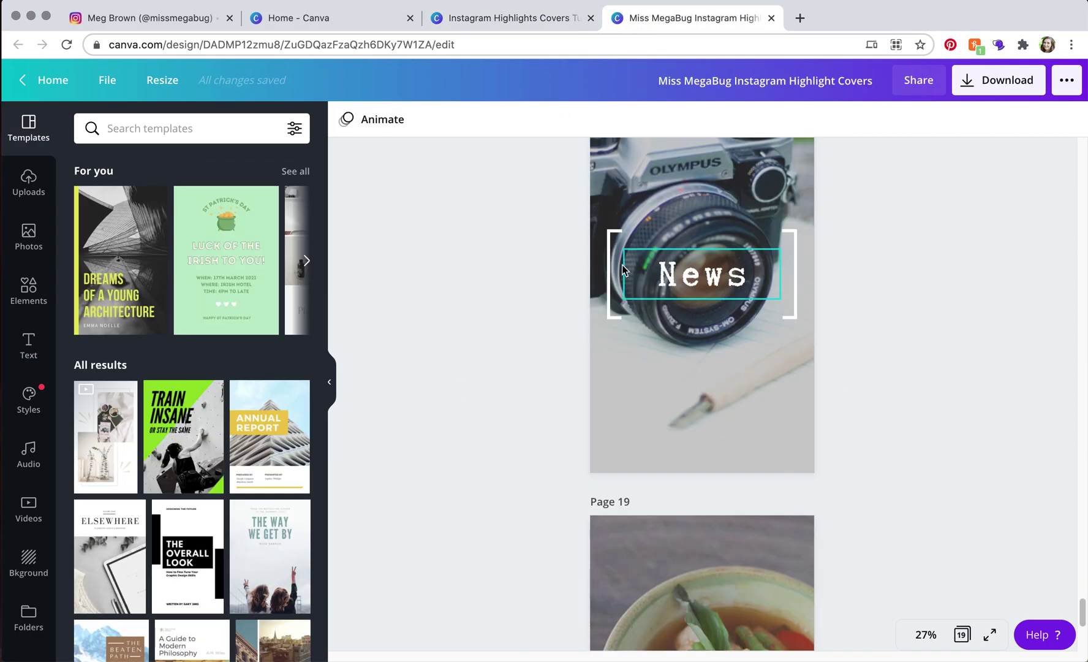
left_click(541, 23)
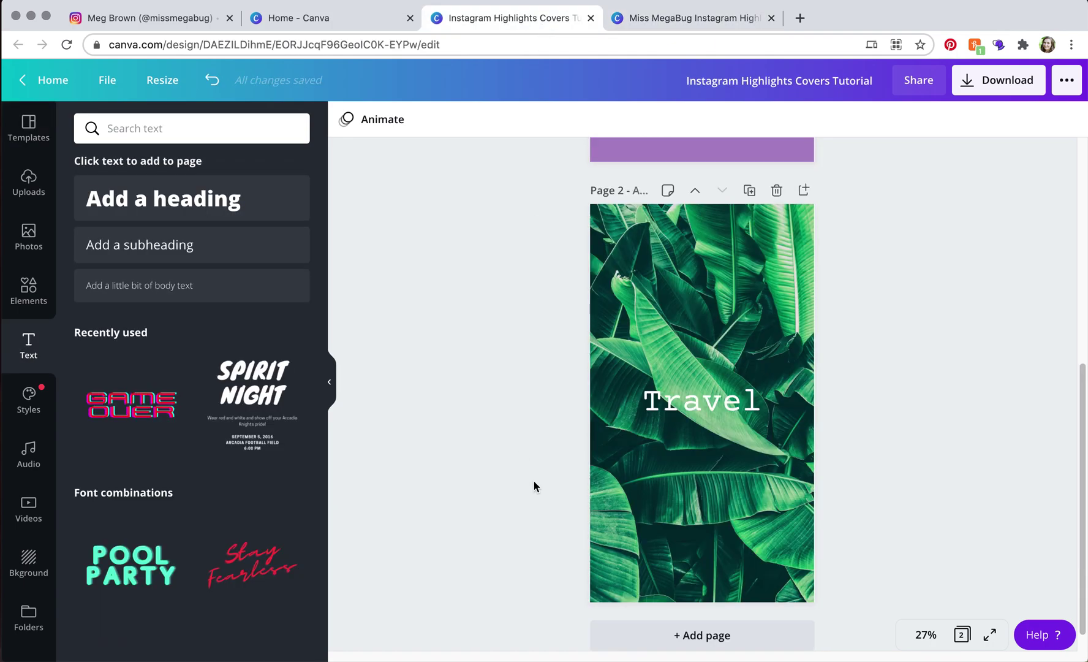
Add a heading text box of white [ ] brackets, enlarge it and place it beside Travel.
left_click(200, 214)
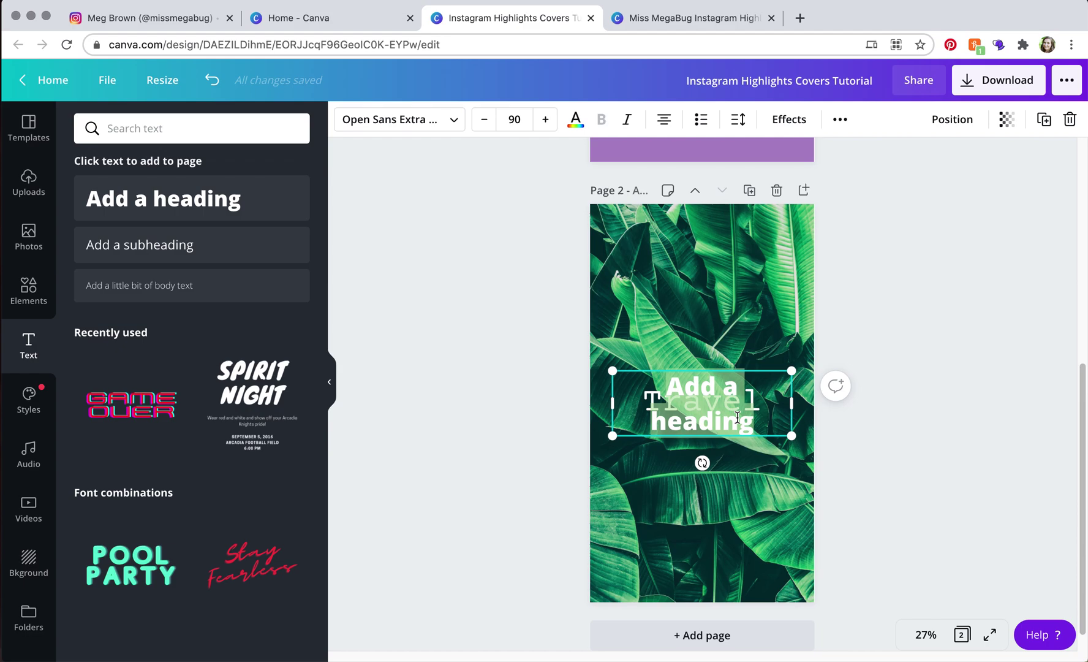
key("ctrl+z")
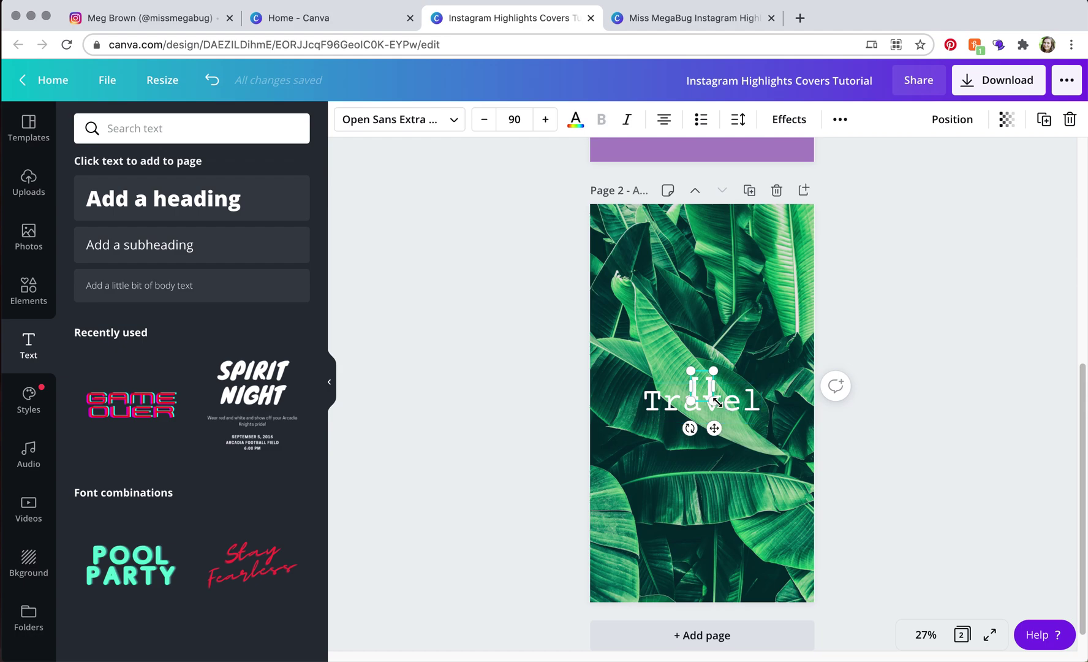
left_click_drag(717, 402, 769, 455)
left_click_drag(691, 371, 685, 364)
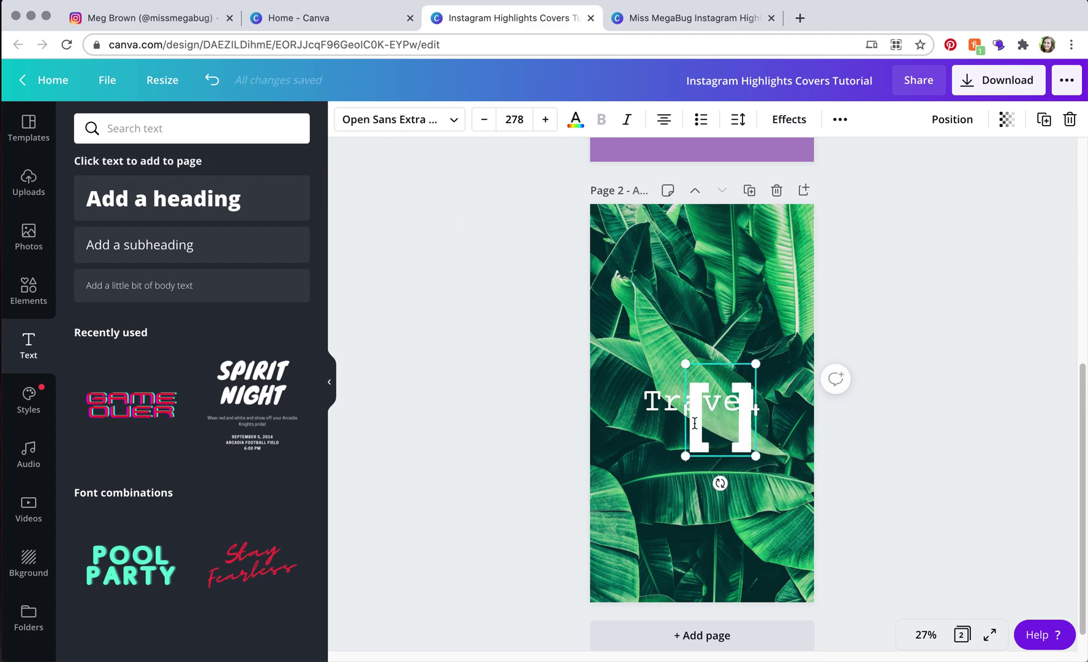
left_click_drag(706, 363, 662, 421)
Compare with the News cover, then raise Travel's font size a few steps to 126.
left_click(673, 21)
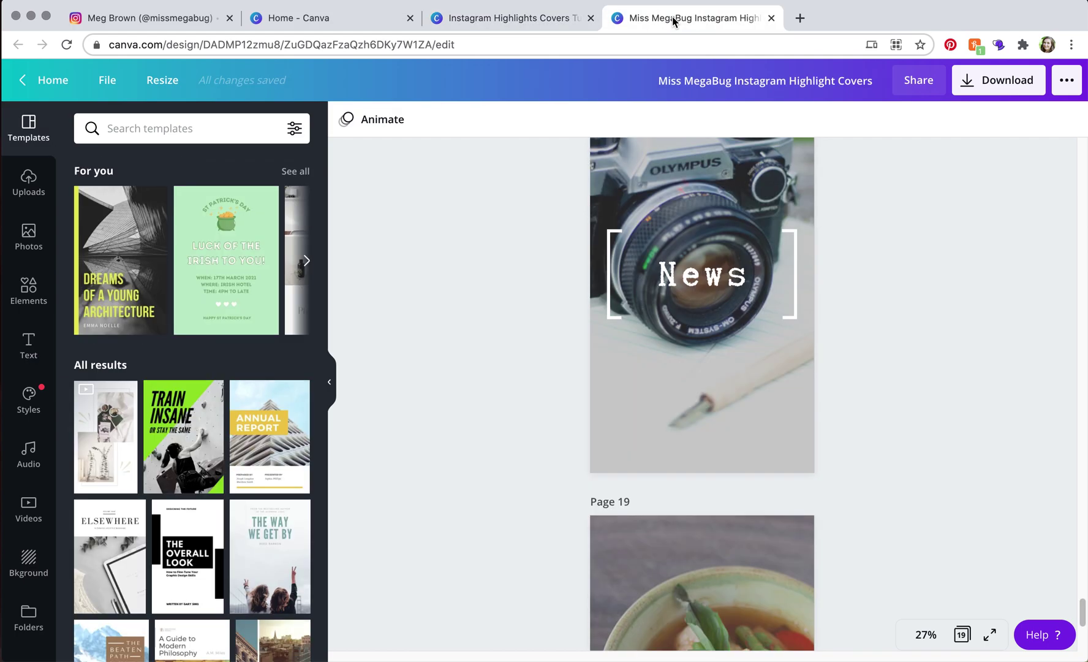
left_click(544, 23)
left_click(725, 405)
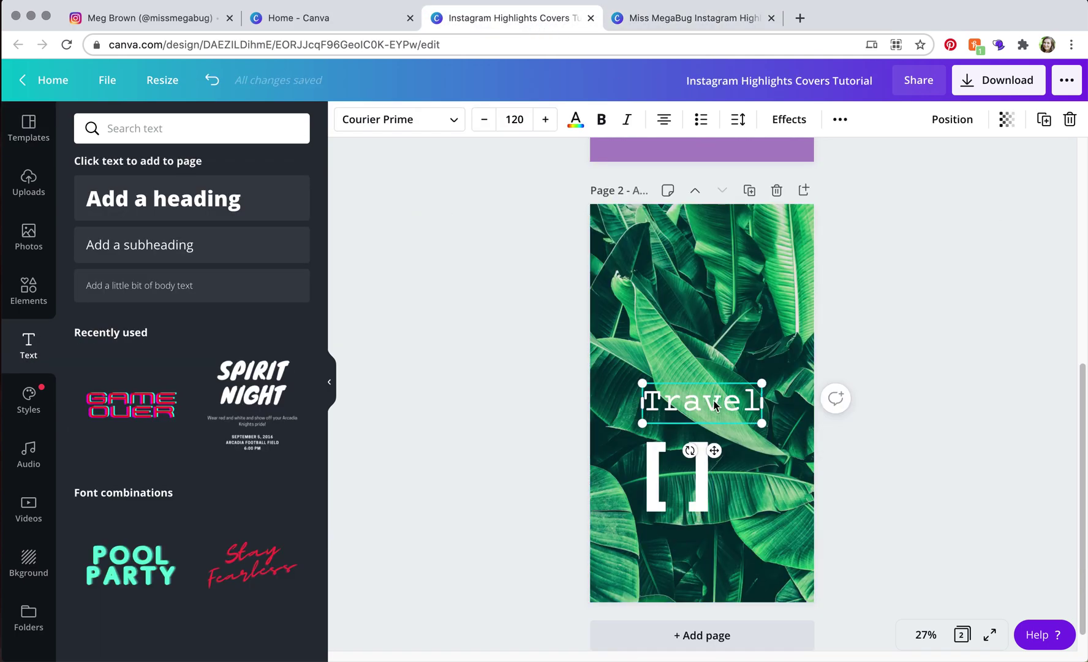
left_click(545, 120)
left_click(546, 119)
left_click(546, 119)
left_click(545, 119)
left_click(546, 120)
left_click(545, 119)
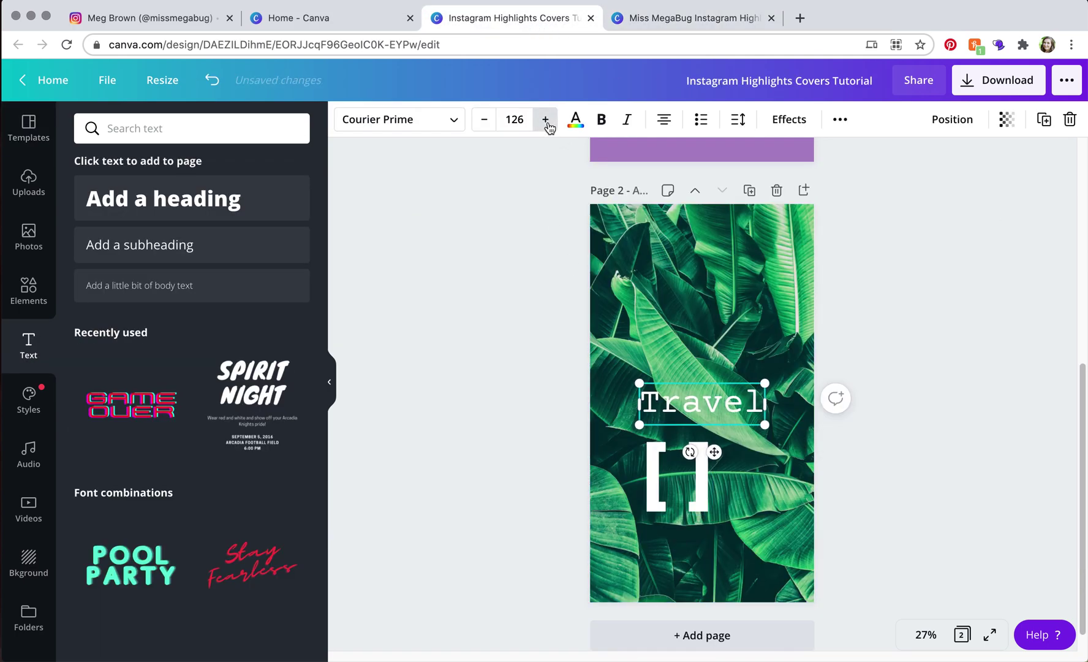
left_click(546, 119)
Move the brackets up over Travel and shrink them to size 193.
left_click(699, 493)
left_click_drag(699, 494, 677, 420)
left_click_drag(687, 349, 666, 378)
mouse_move(662, 426)
left_mouse_down()
mouse_move(651, 409)
mouse_move(661, 423)
left_mouse_up()
Change the brackets' font to Helveticish and resize them to 247.
left_click(446, 125)
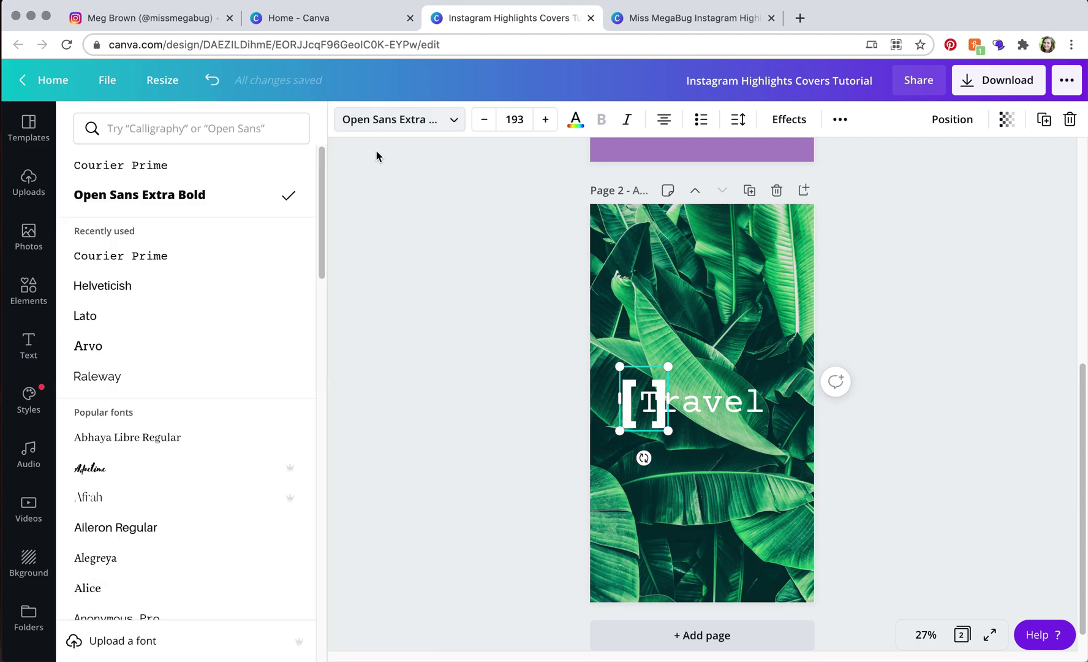
left_click(116, 287)
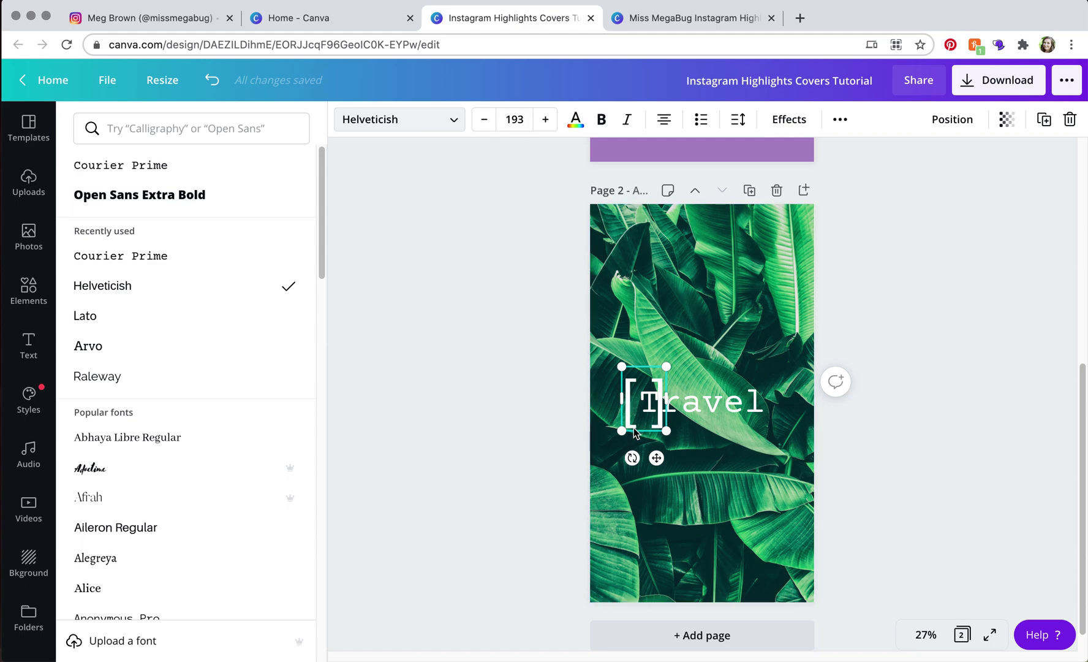
mouse_move(622, 431)
left_mouse_down()
mouse_move(608, 461)
mouse_move(614, 453)
left_mouse_up()
left_click_drag(661, 401, 665, 385)
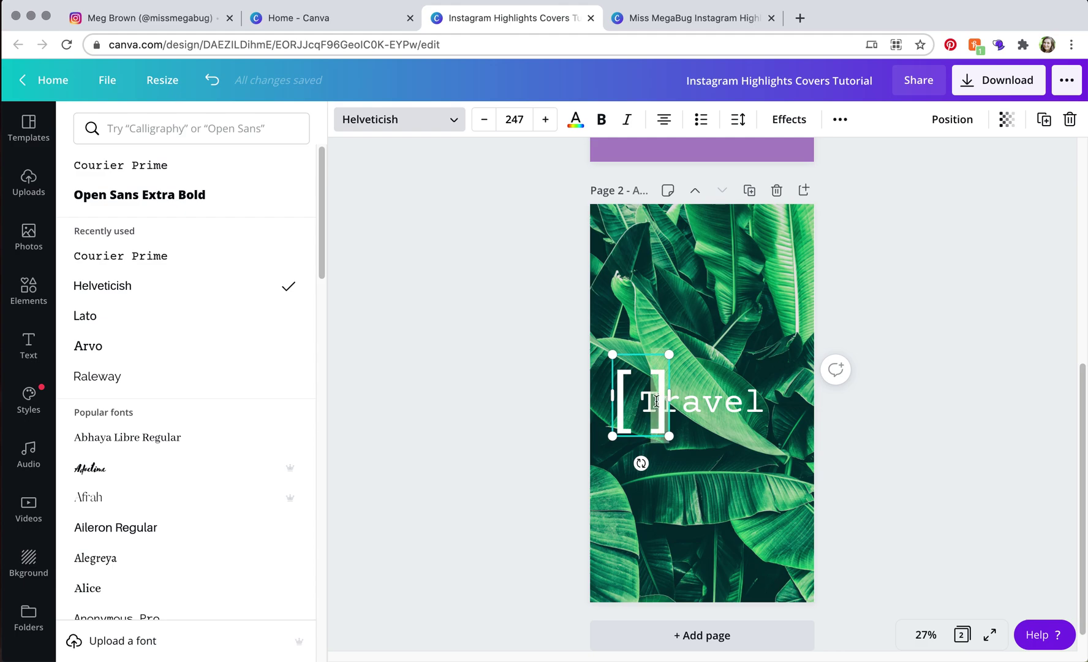
Space the brackets wider so they frame Travel, centred on the page guide.
left_click(632, 398)
key("Delete")
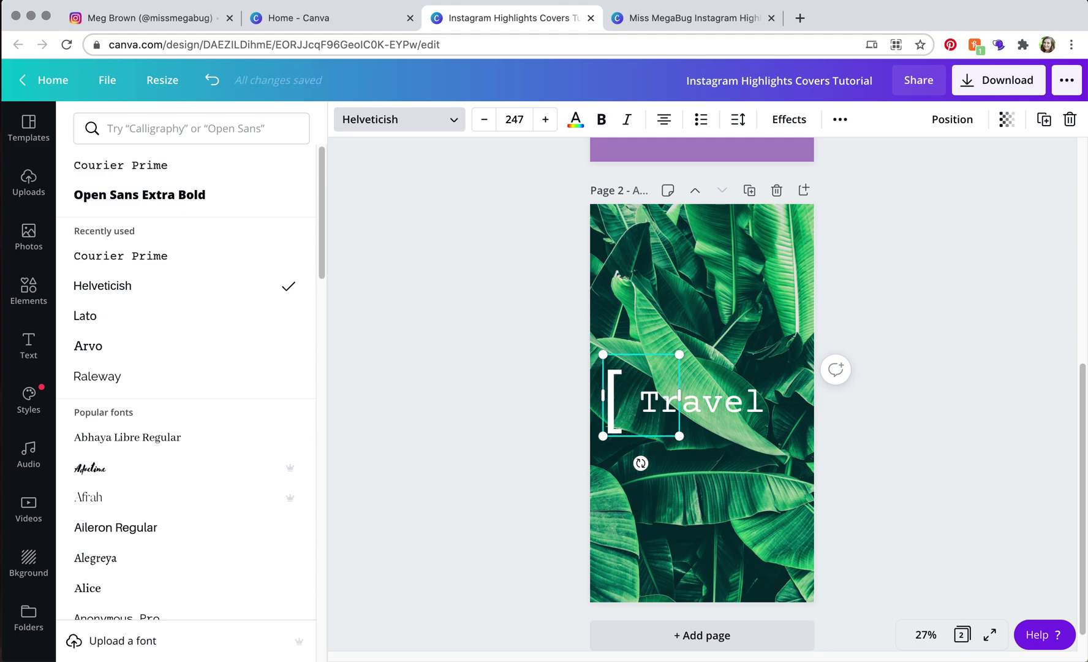
key("super+z")
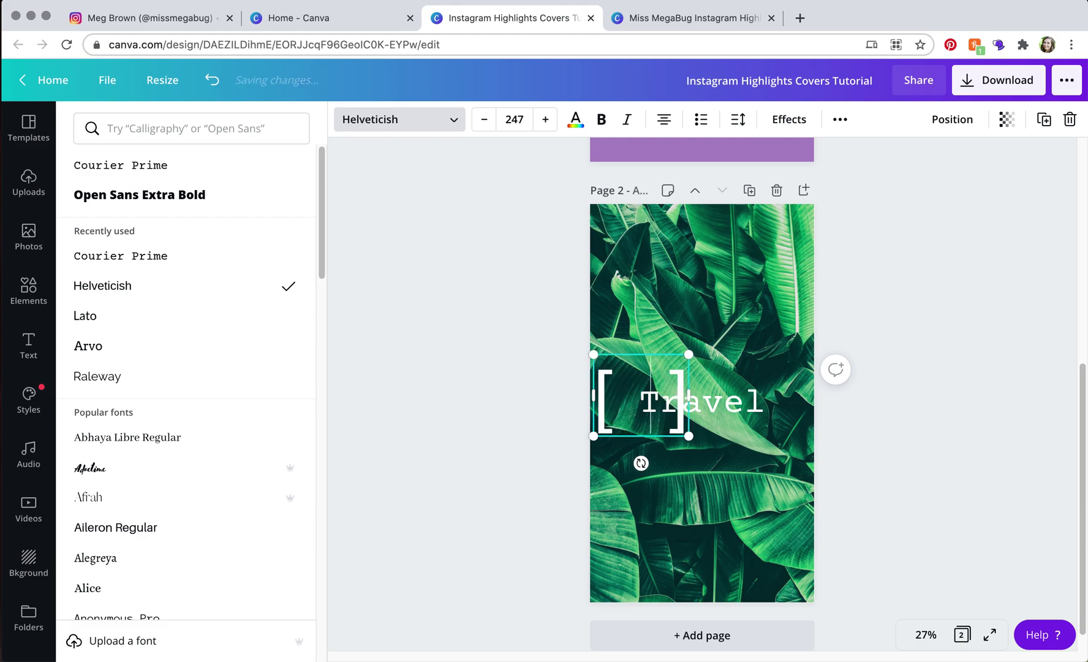
left_click_drag(651, 358, 673, 350)
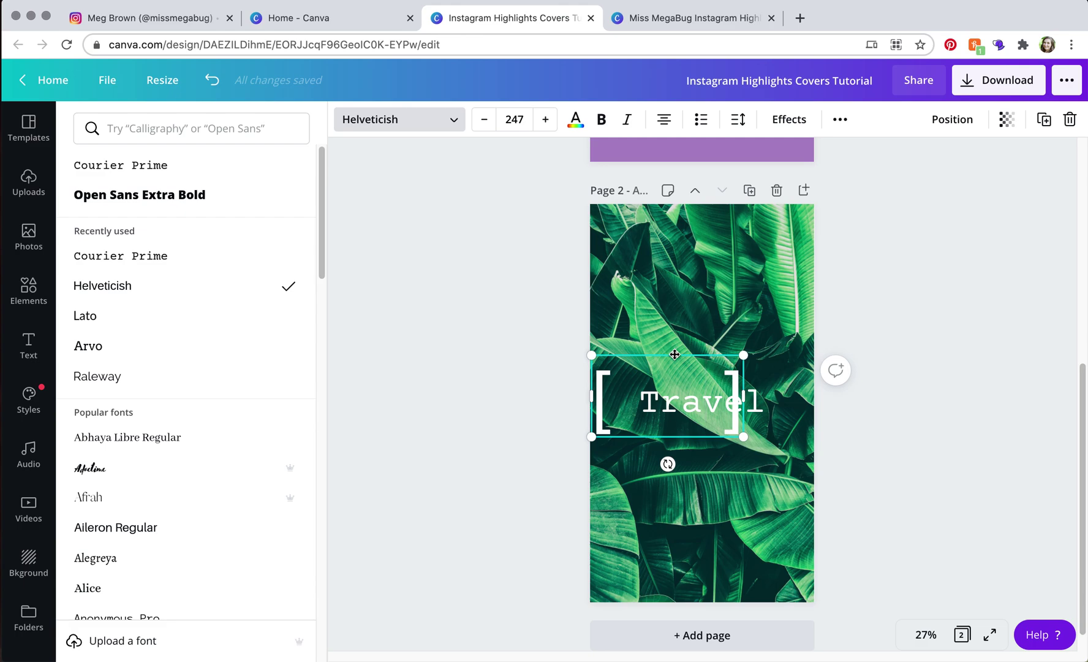
left_click_drag(674, 351, 706, 353)
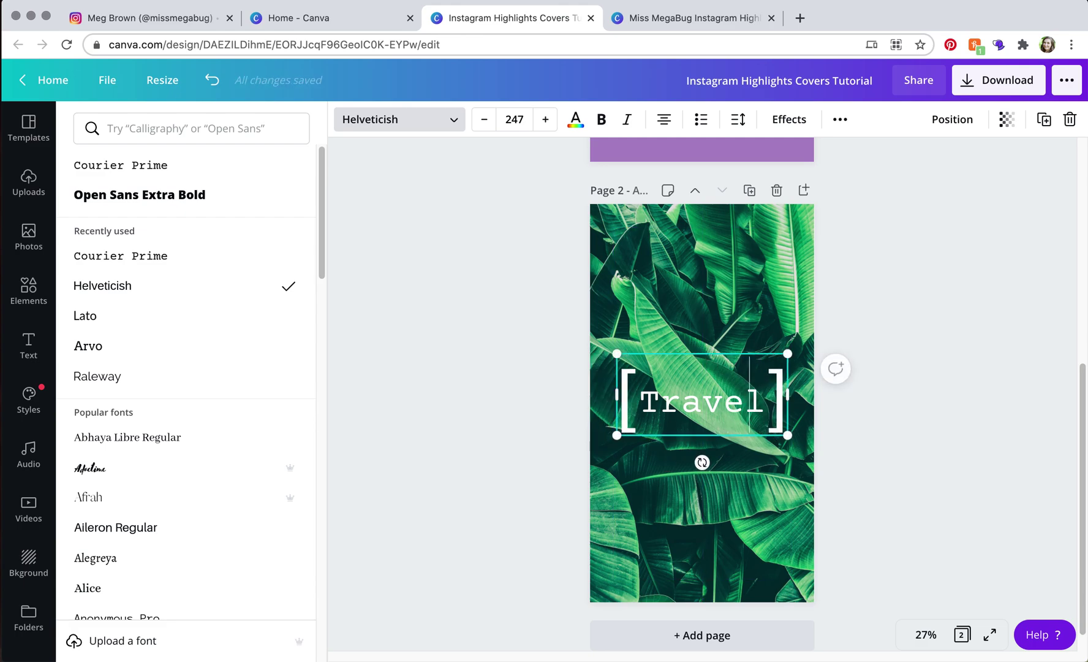
key("Escape")
left_click(483, 534)
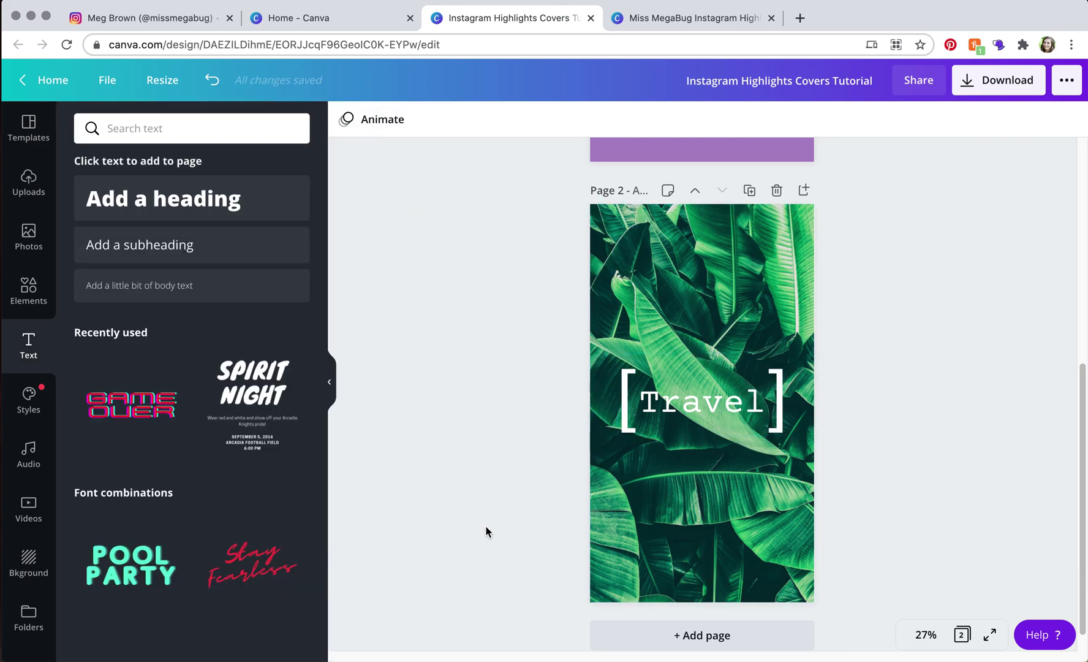
left_click(778, 406)
left_click_drag(778, 405, 778, 415)
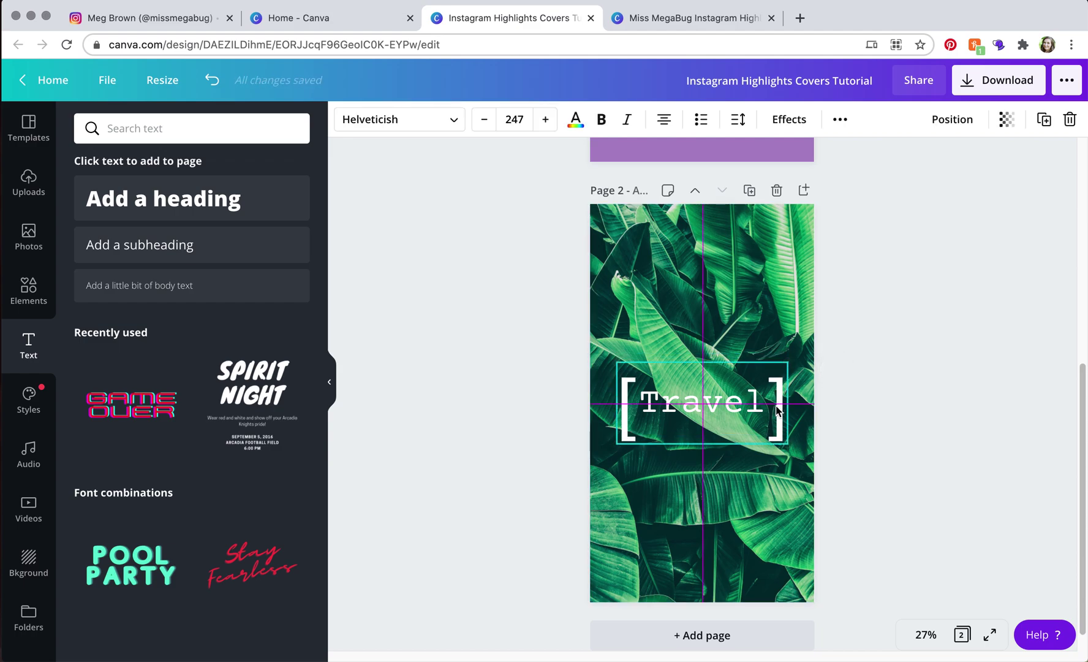
left_click(709, 399)
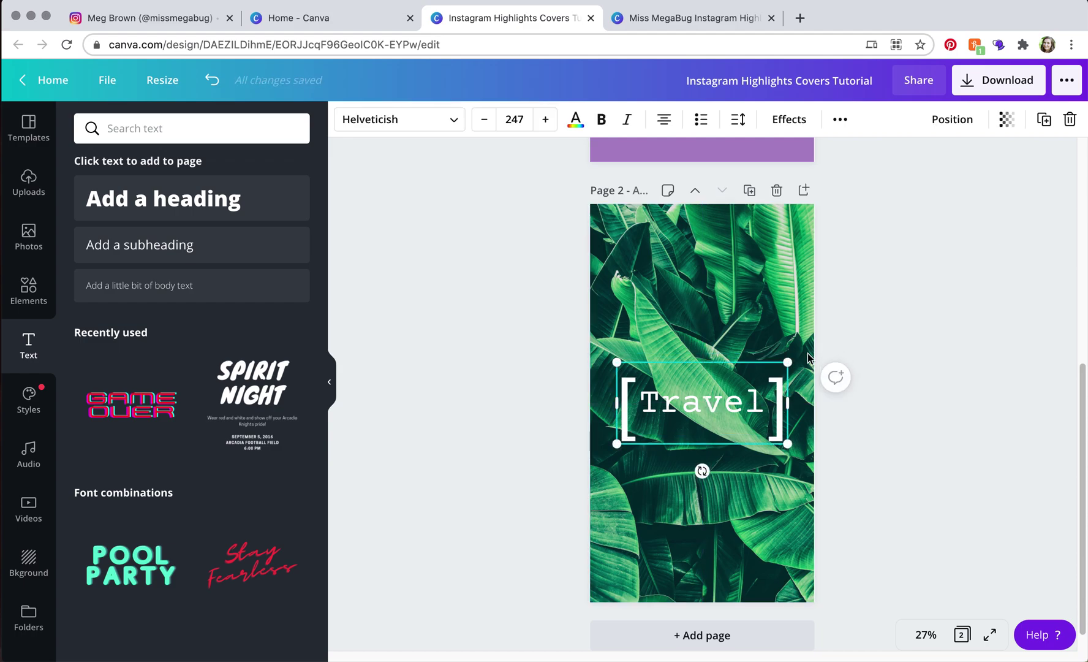
Move the brackets aside and reposition the word Travel on the leaf page.
left_click(922, 419)
left_click(786, 402)
left_click_drag(625, 400, 625, 280)
left_click(714, 409)
mouse_move(714, 409)
left_mouse_down()
mouse_move(715, 424)
mouse_move(714, 408)
left_mouse_up()
Bring the brackets back around Travel and nudge them up until centred on it.
left_click(772, 331)
left_click_drag(772, 331, 769, 393)
left_click(1012, 375)
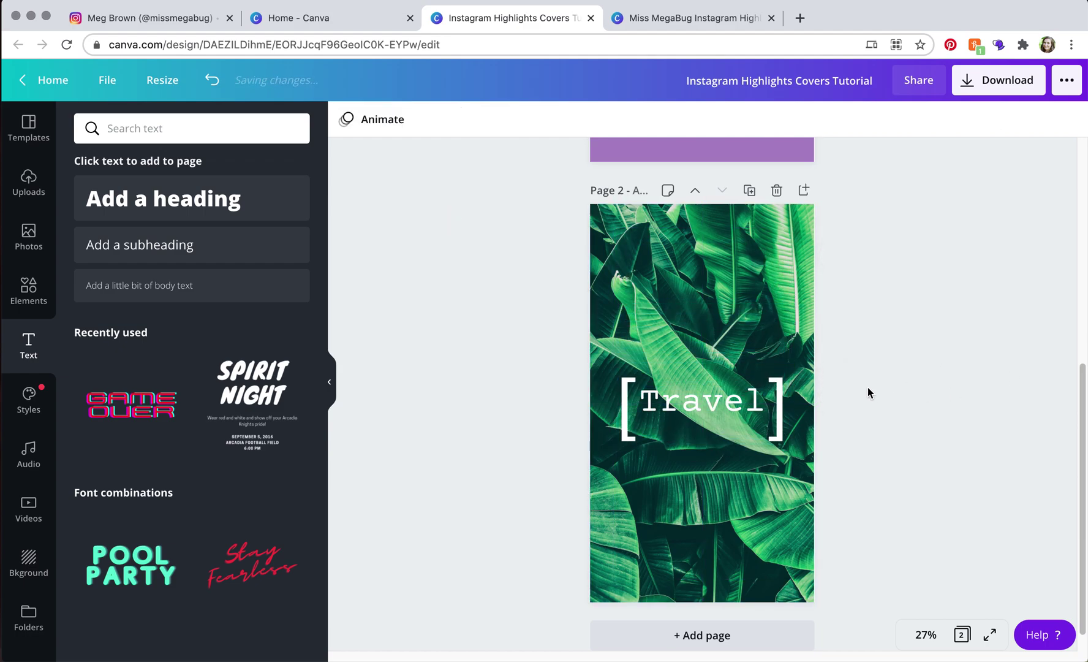
left_click(784, 395)
mouse_move(784, 396)
left_mouse_down()
mouse_move(779, 384)
mouse_move(785, 397)
left_mouse_up()
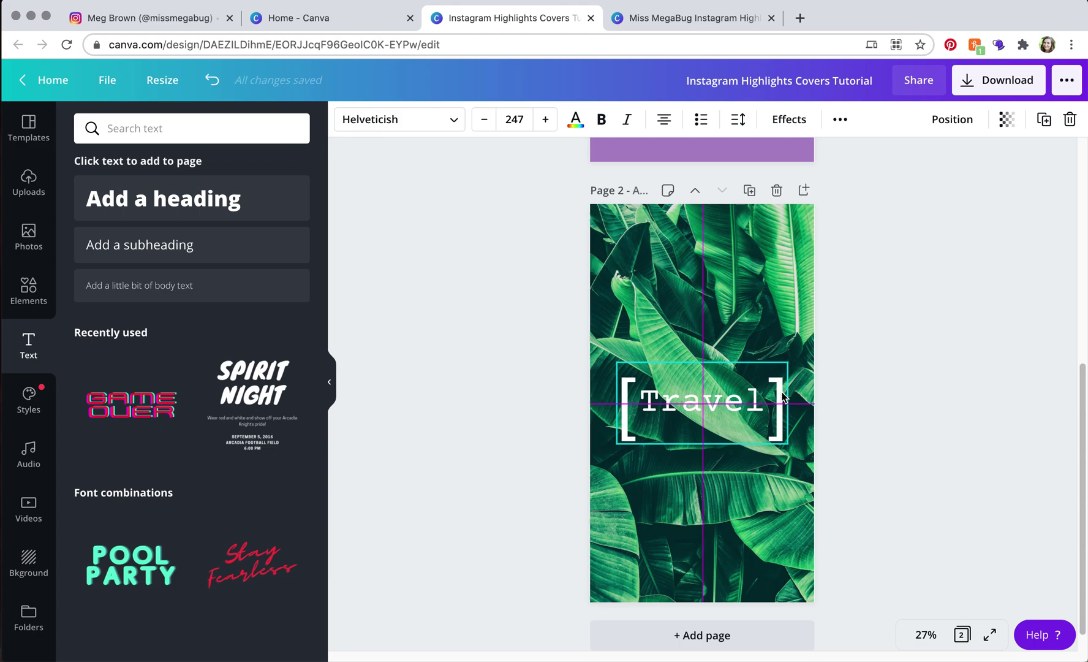
left_click_drag(783, 396, 781, 387)
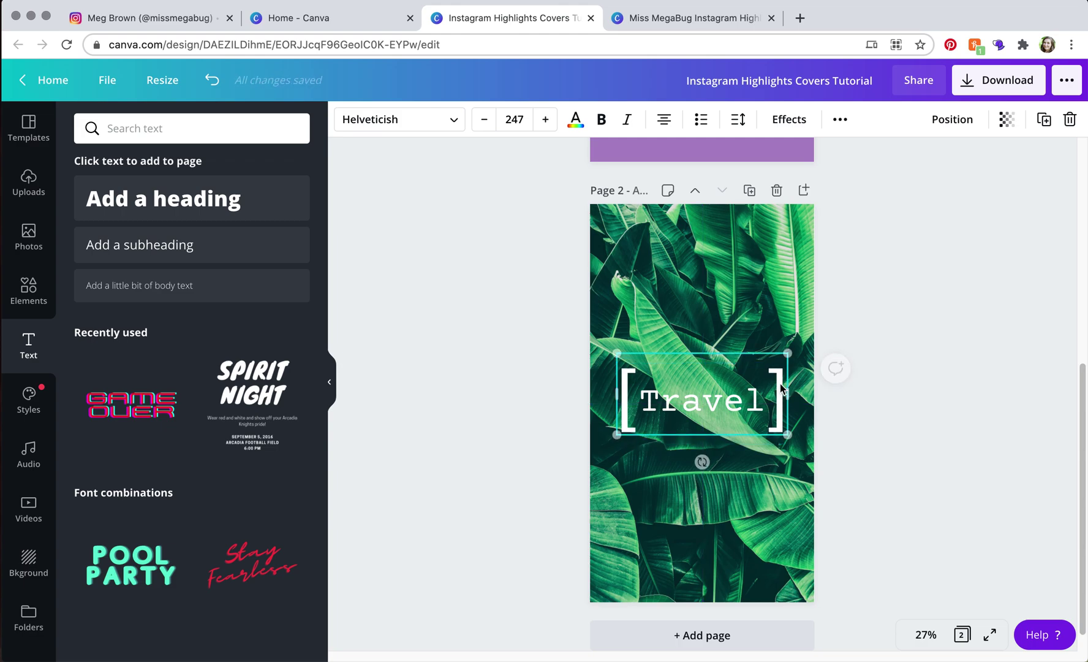
left_click(1016, 442)
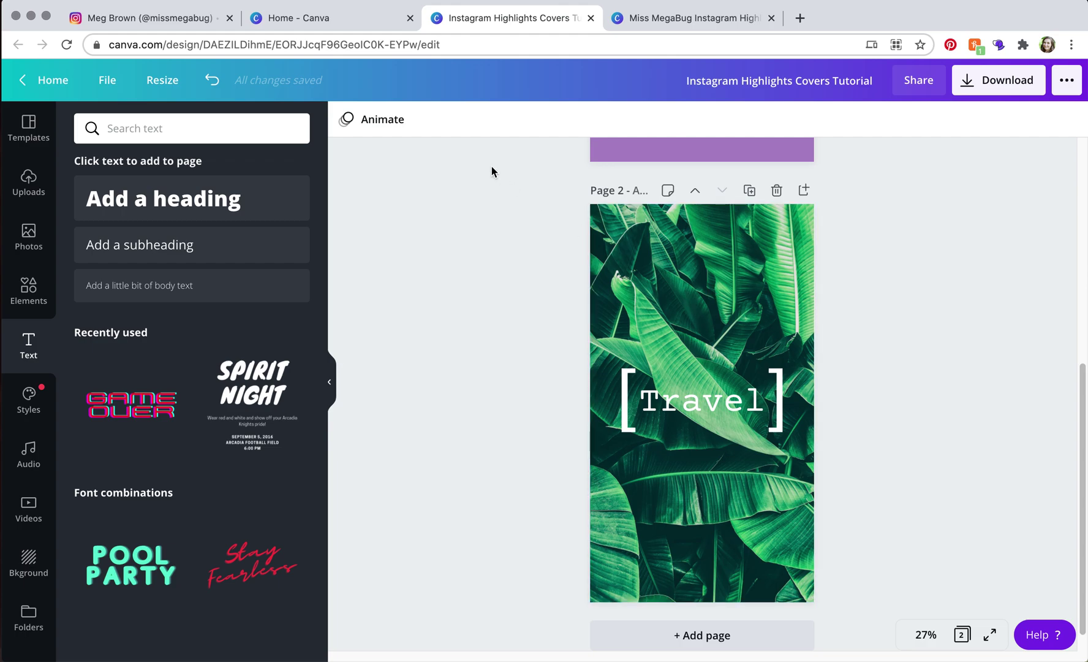
left_click(47, 298)
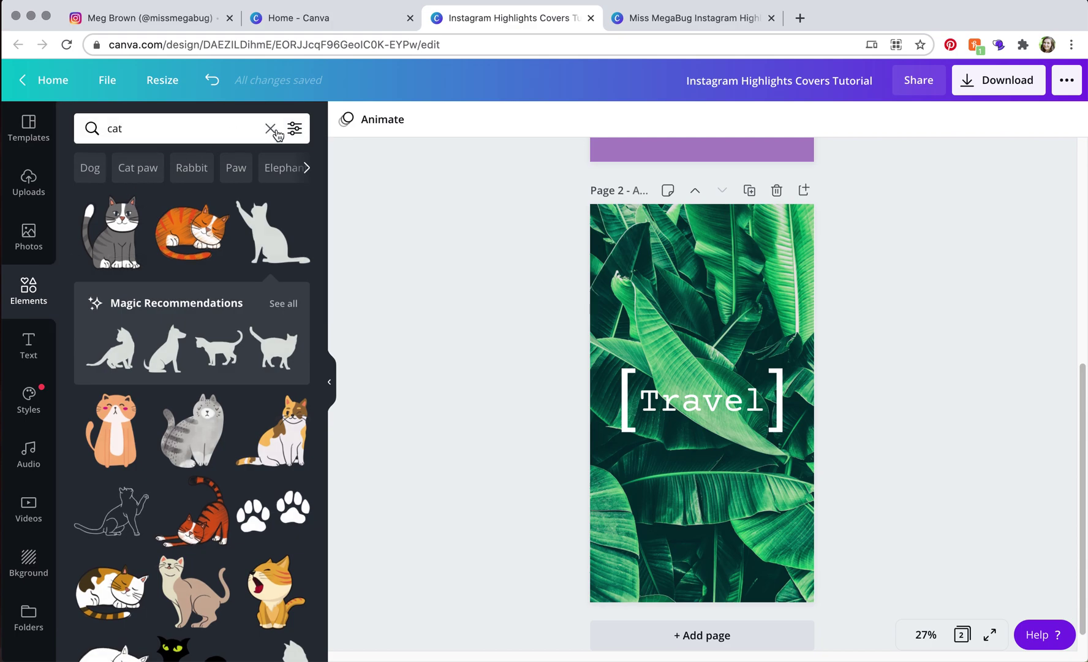
Search Elements for 'square' and stretch a square to cover all of page 2.
left_click(270, 128)
type("square")
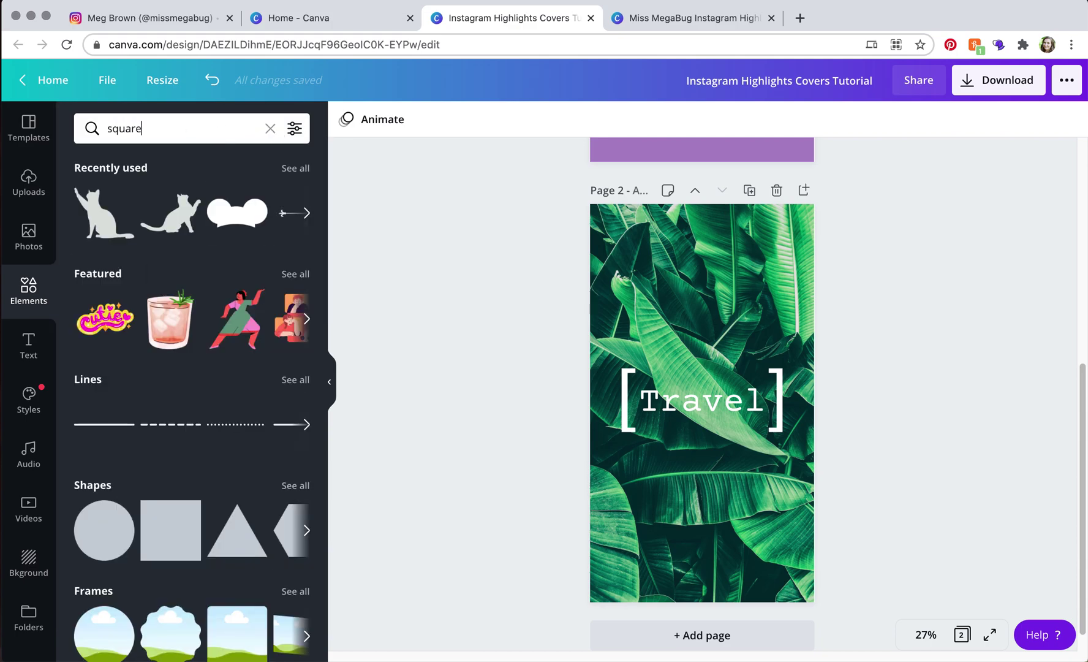
key("Return")
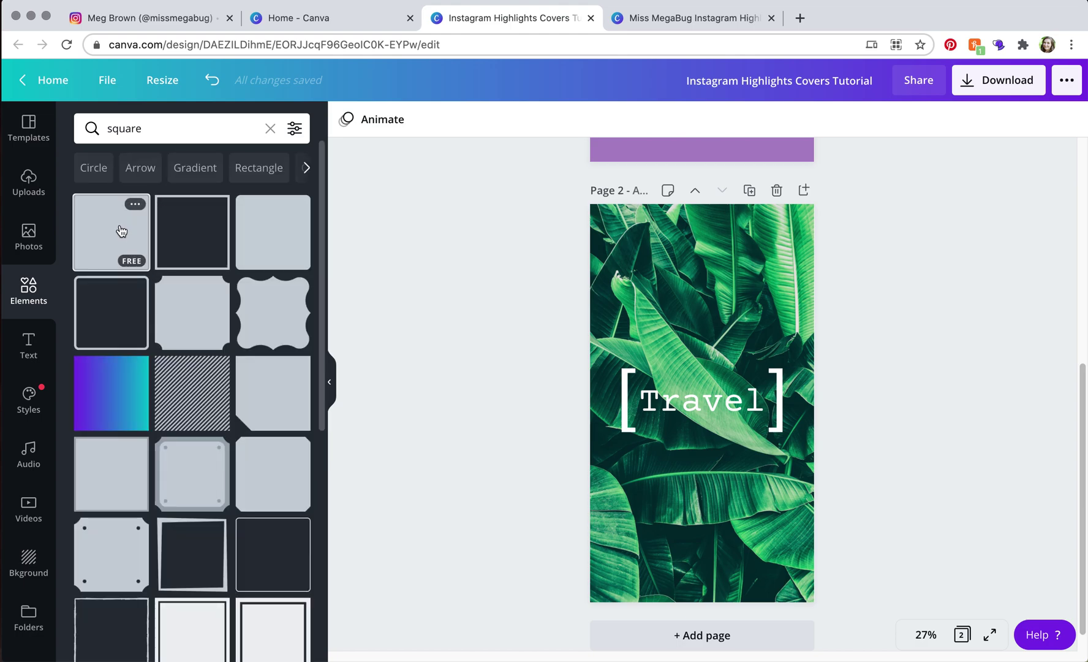
left_click(122, 230)
left_click_drag(660, 321, 627, 236)
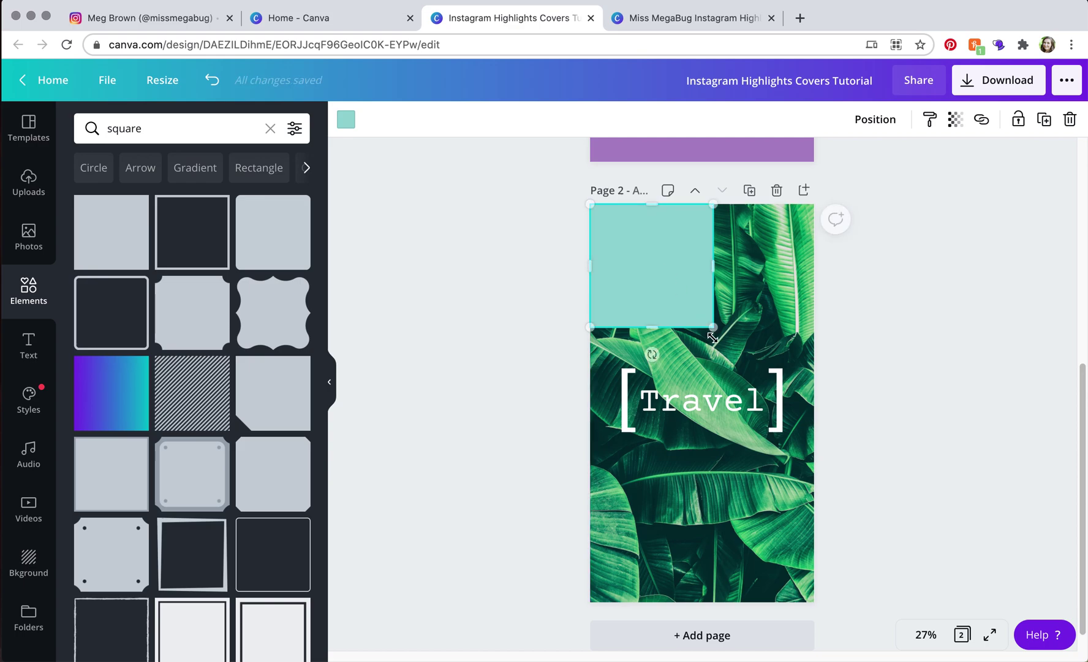
left_click_drag(713, 327, 815, 428)
left_click_drag(697, 428, 699, 602)
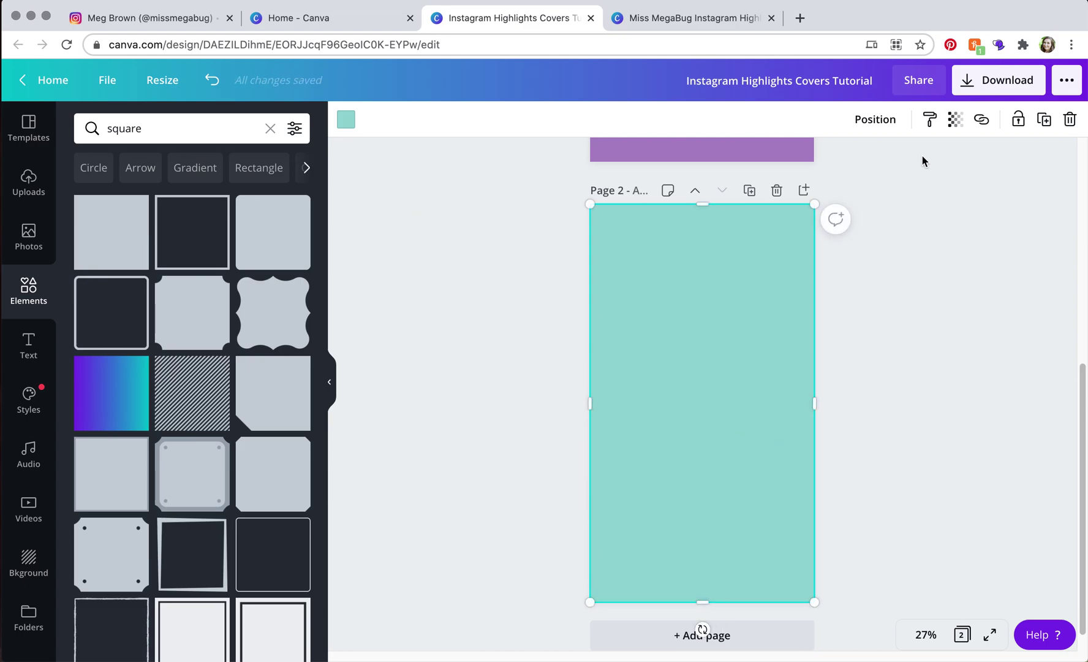
Send the teal rectangle backward behind the bracketed Travel text.
left_click(878, 120)
left_click(854, 165)
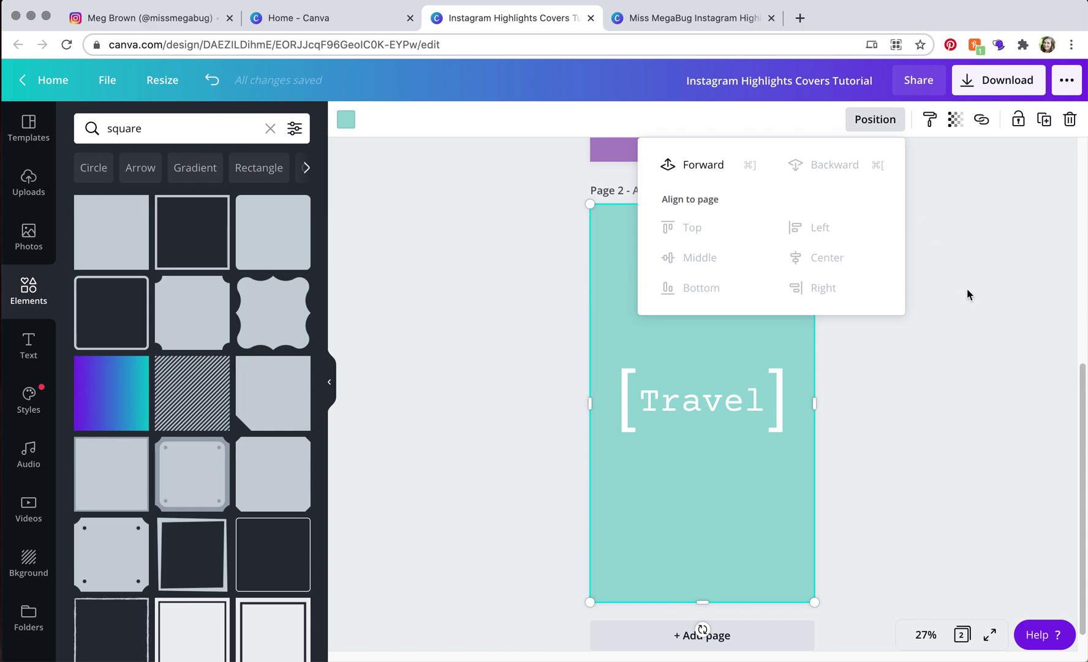
left_click(987, 332)
left_click(726, 289)
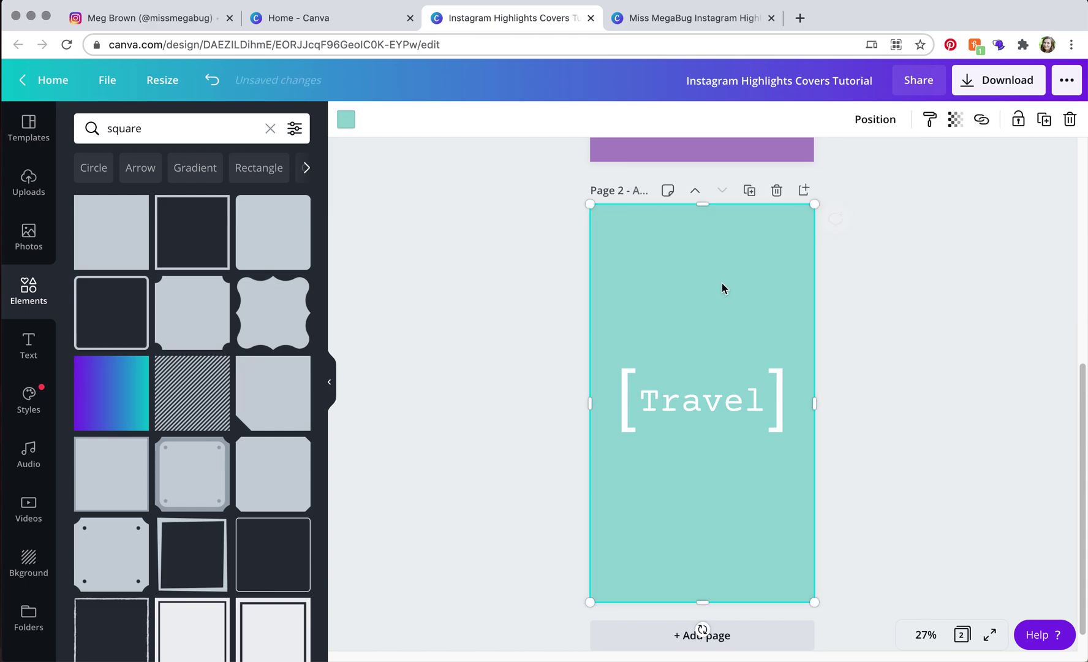
left_click(346, 120)
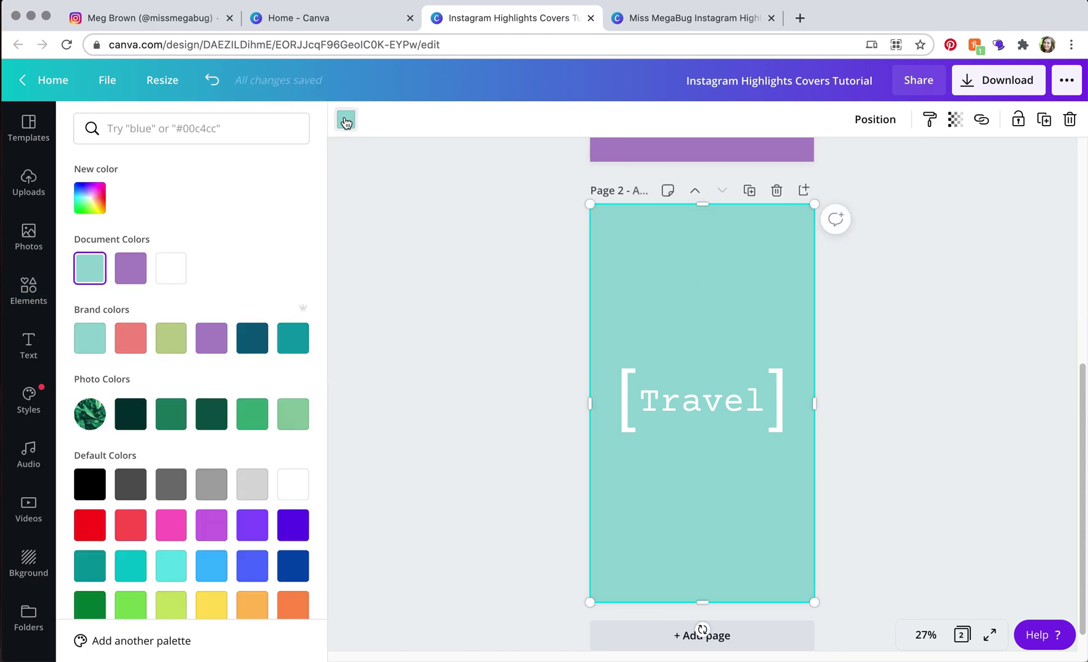
Colour the rectangle dark grey and set its transparency to 42 so the leaves show through.
left_click(167, 482)
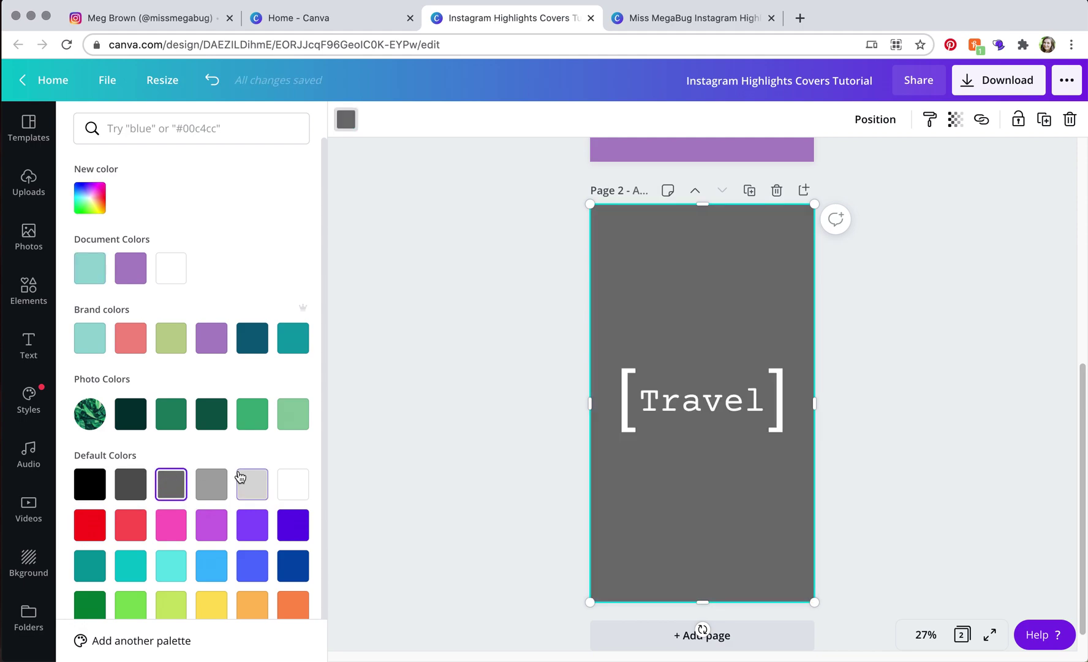
left_click(958, 123)
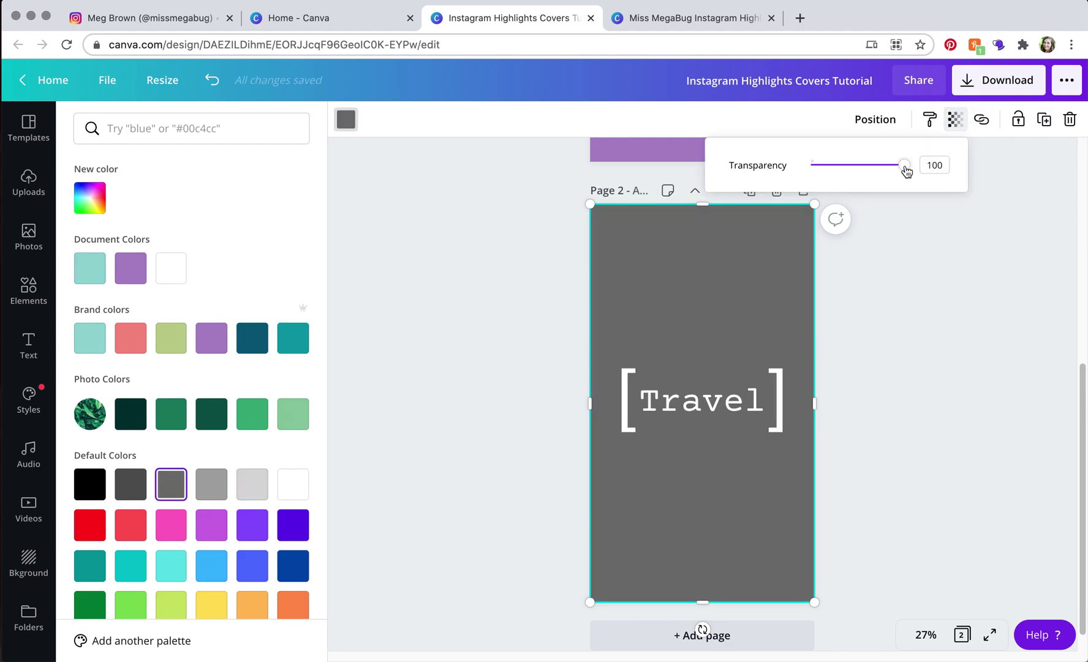
left_click_drag(903, 166, 852, 177)
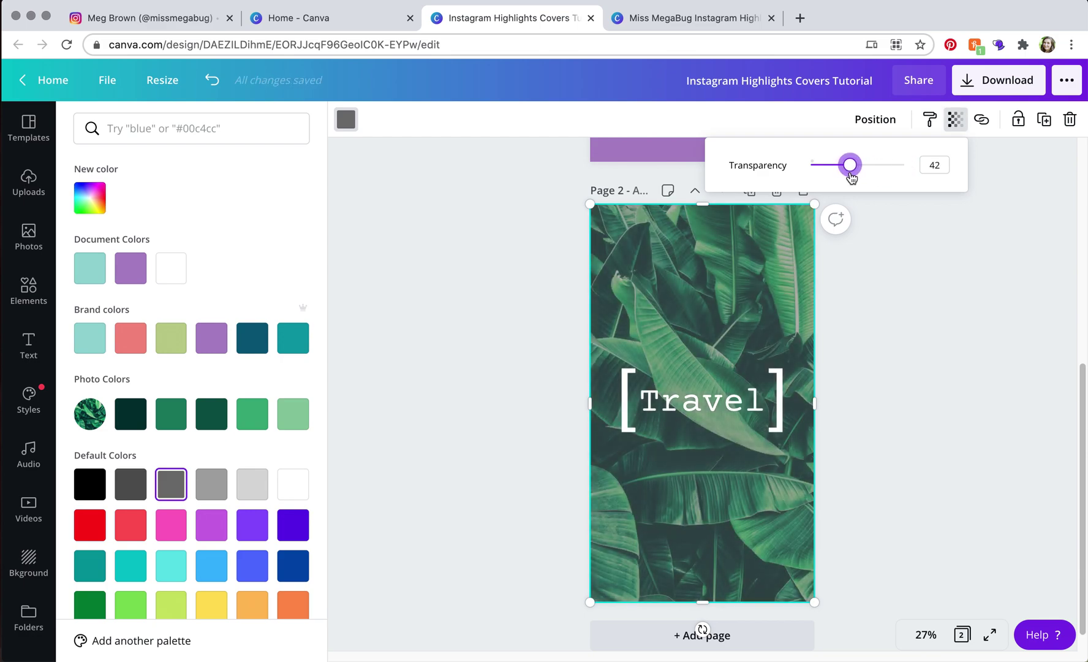
left_click(999, 344)
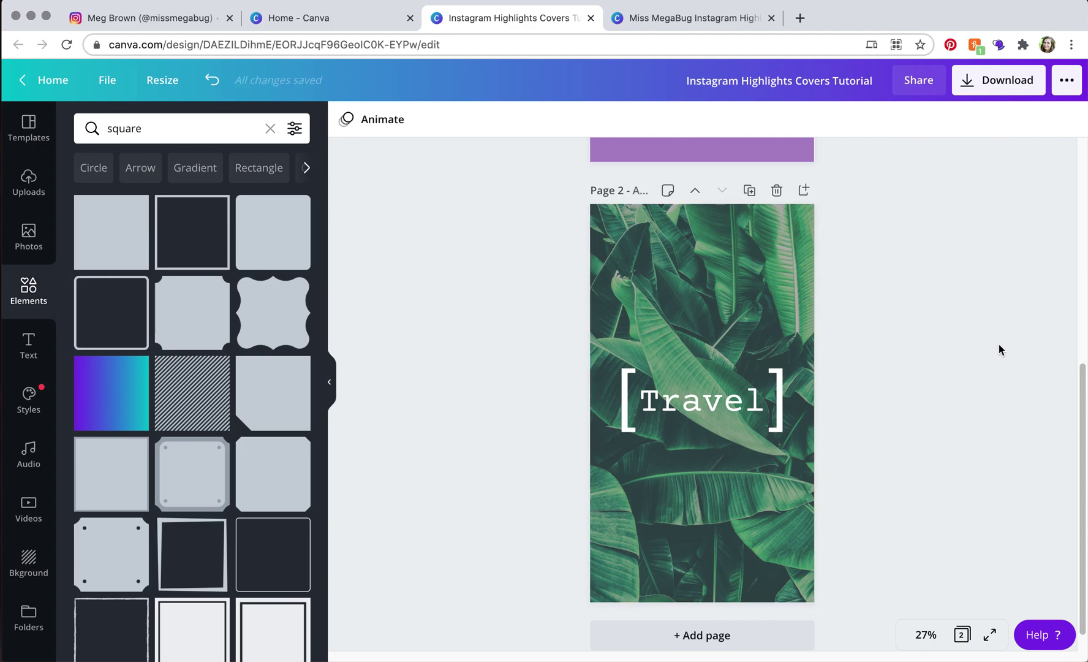
Download both pages as 1080 × 1920 PNG images.
left_click(966, 82)
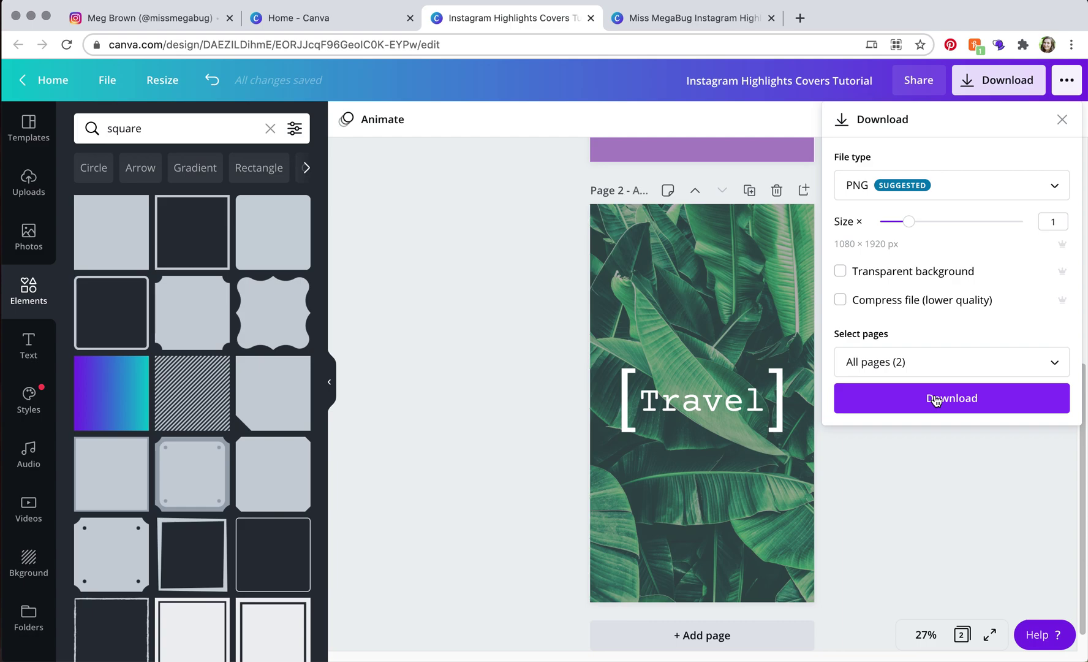
left_click(936, 401)
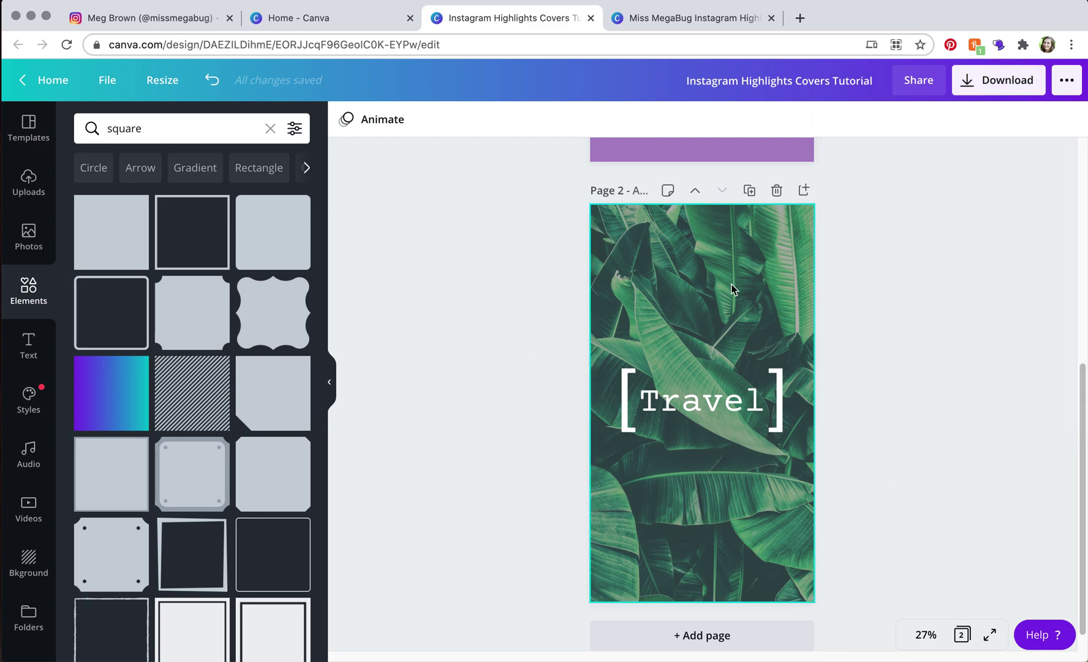
scroll(808, 490, "up", 10)
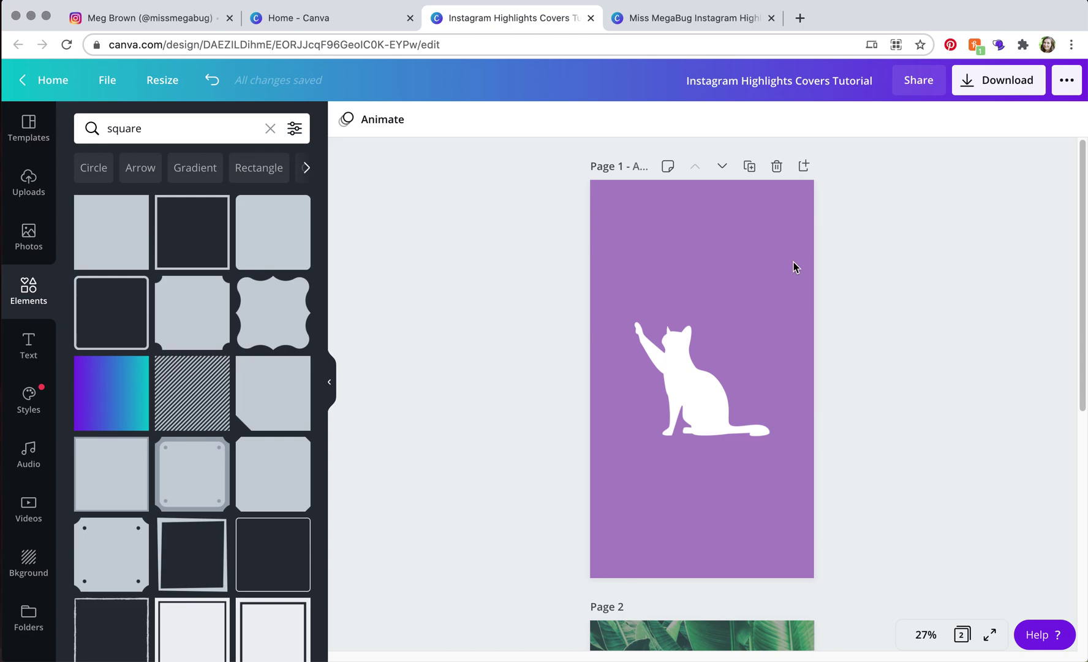
Switch to the other Instagram Highlight Covers design tab and scroll up through its pages.
left_click(632, 18)
scroll(968, 401, "up", 3)
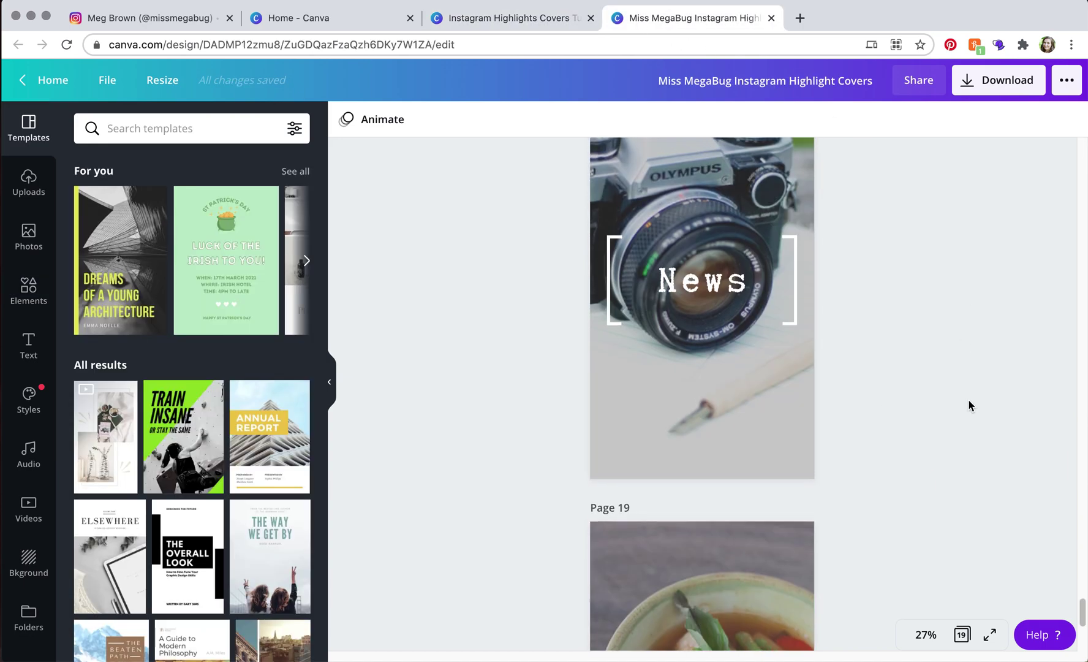
scroll(933, 408, "up", 15)
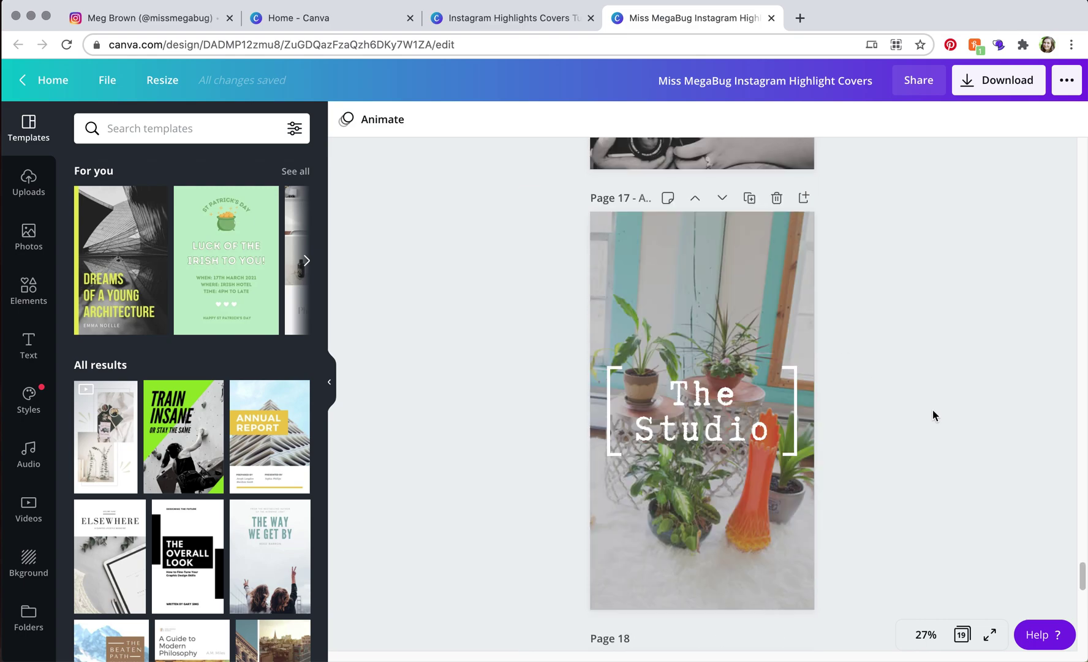
scroll(933, 415, "up", 15)
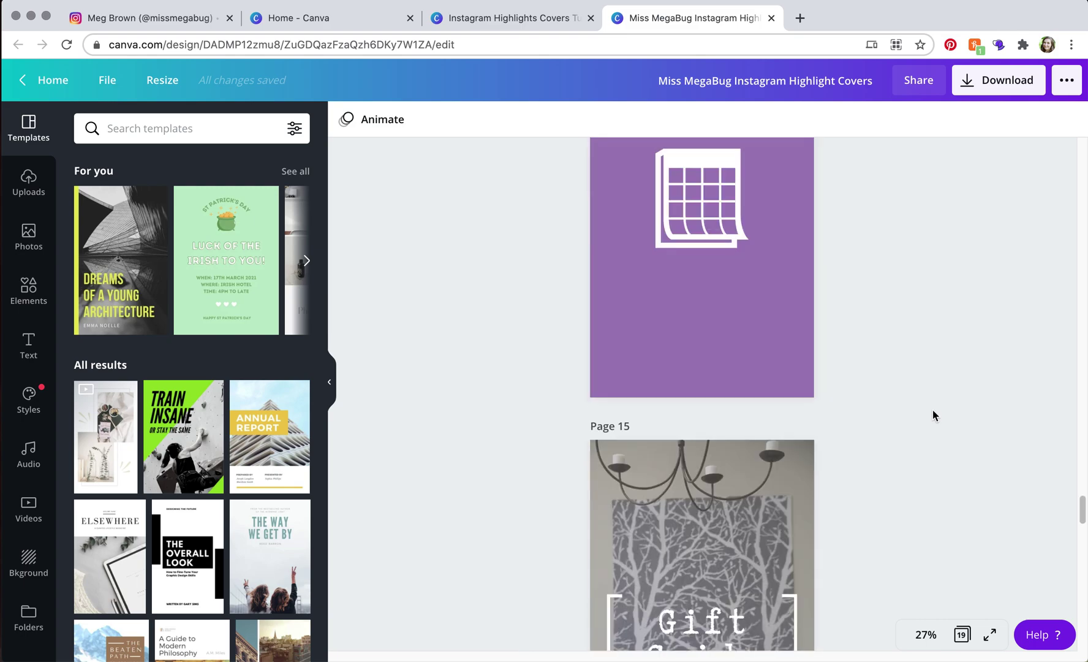
scroll(933, 416, "up", 20)
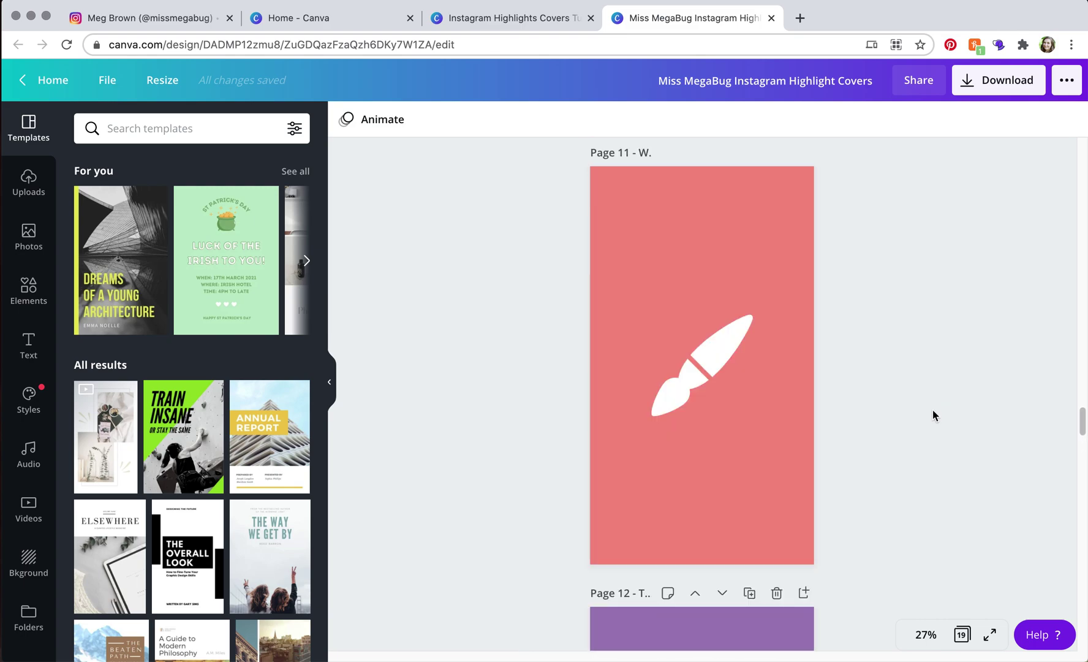
scroll(933, 414, "up", 10)
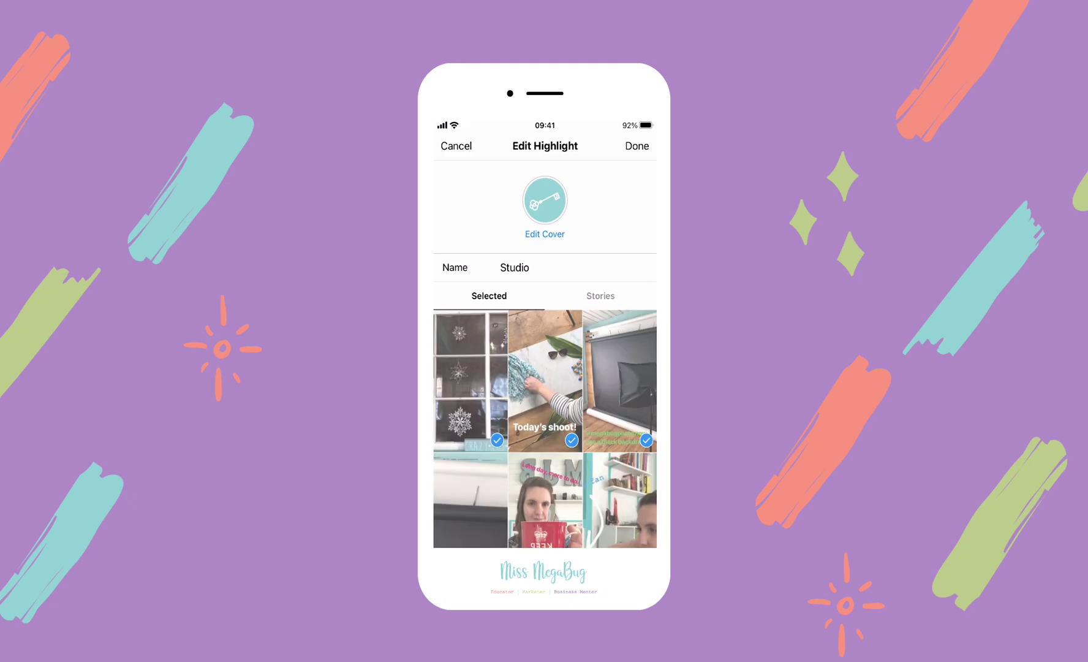
Open the cover editor for the Studio highlight.
left_click(545, 234)
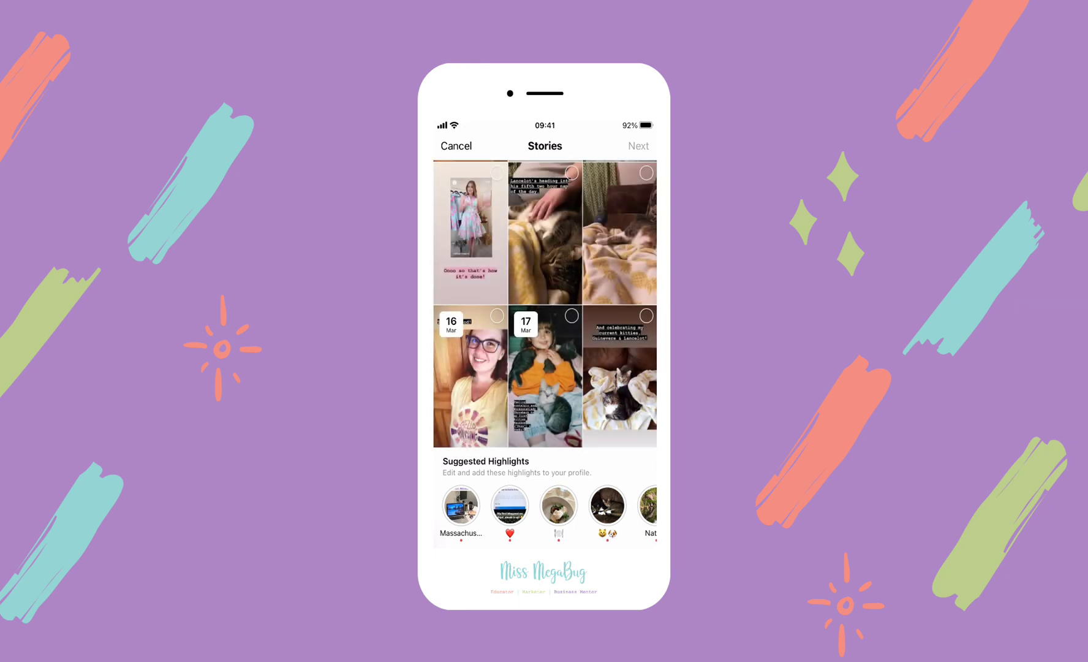
Select four cat stories, title the new highlight 'Cat Lady' and open Edit Cover.
left_click(620, 375)
left_click(545, 376)
left_click(619, 233)
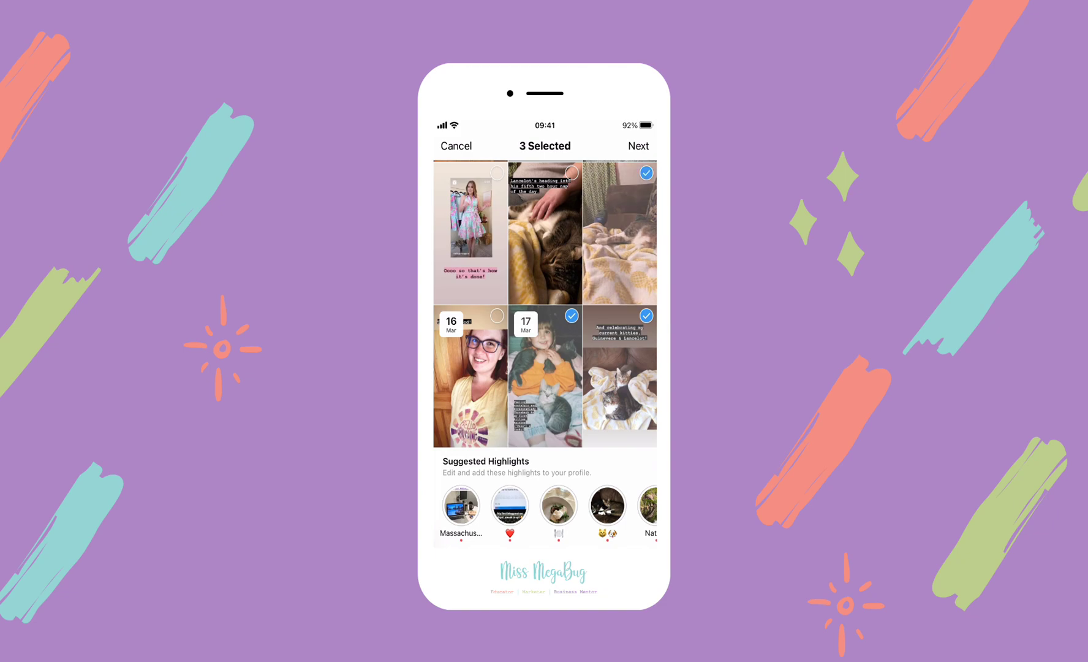
left_click(545, 233)
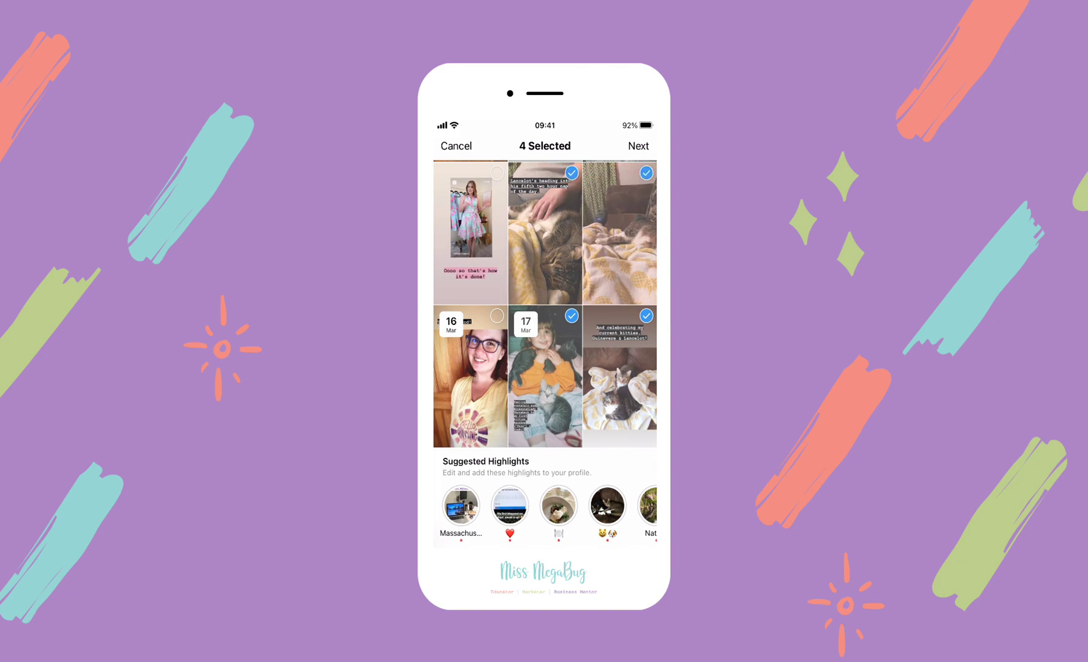
left_click(638, 145)
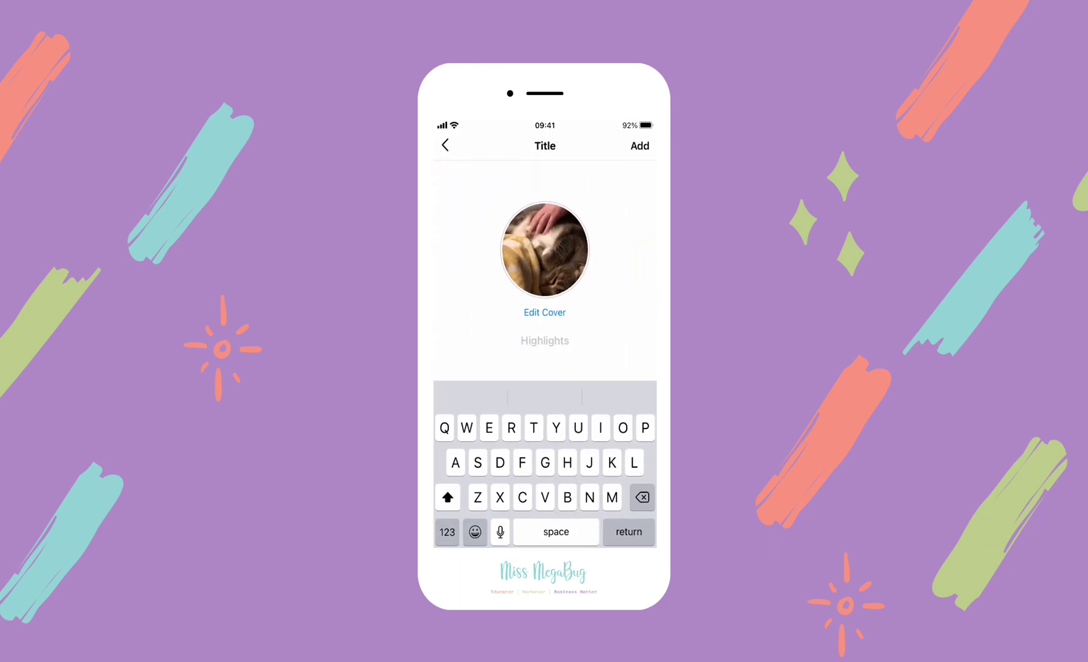
type("Ca")
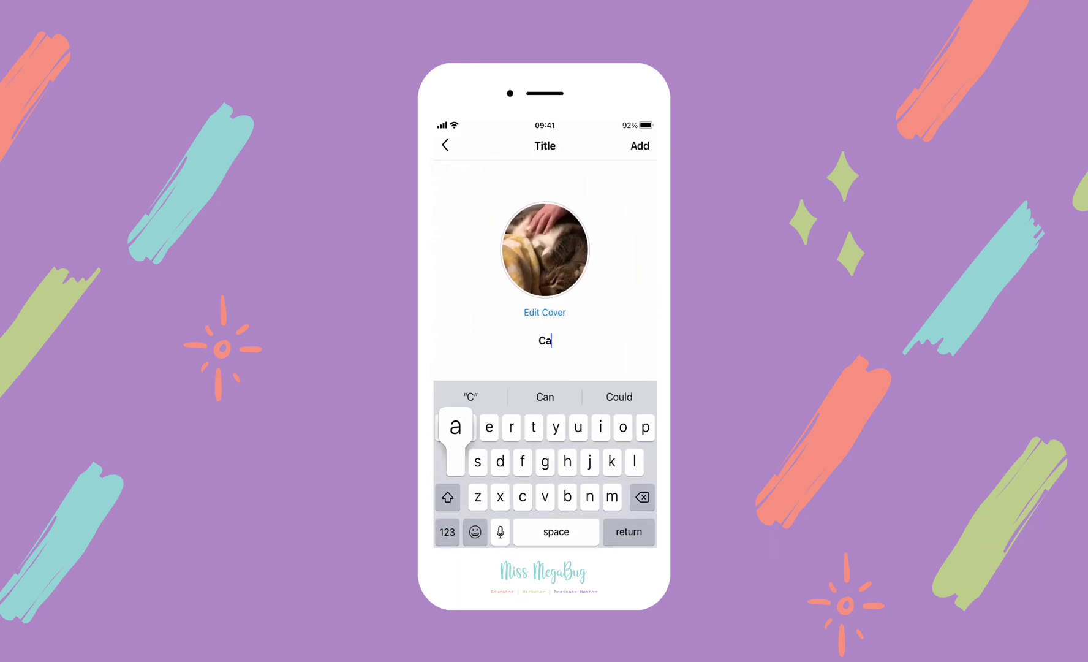
type("t Lady")
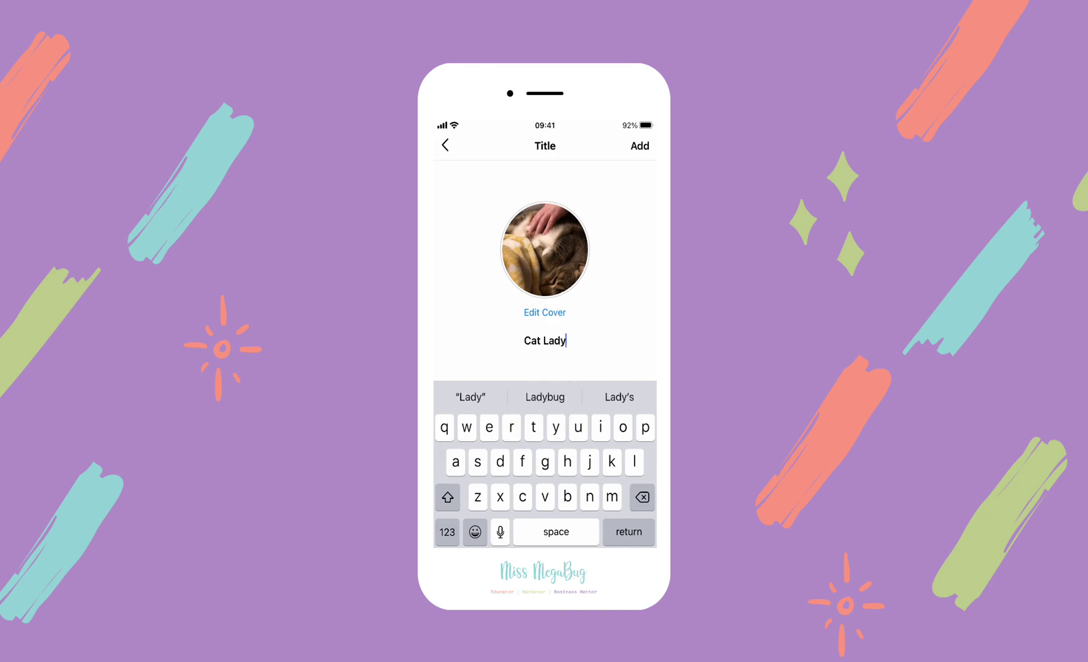
left_click(545, 312)
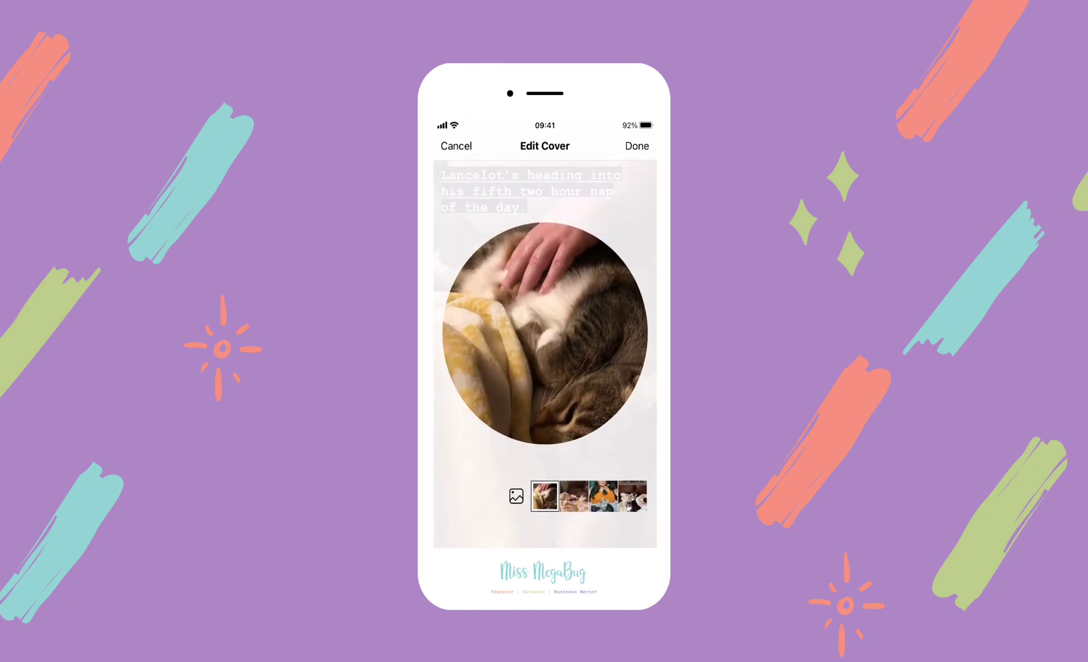
Set the purple cat silhouette image from the gallery as the Cat Lady cover, then return to the profile.
left_click_drag(545, 495, 630, 495)
left_click(517, 495)
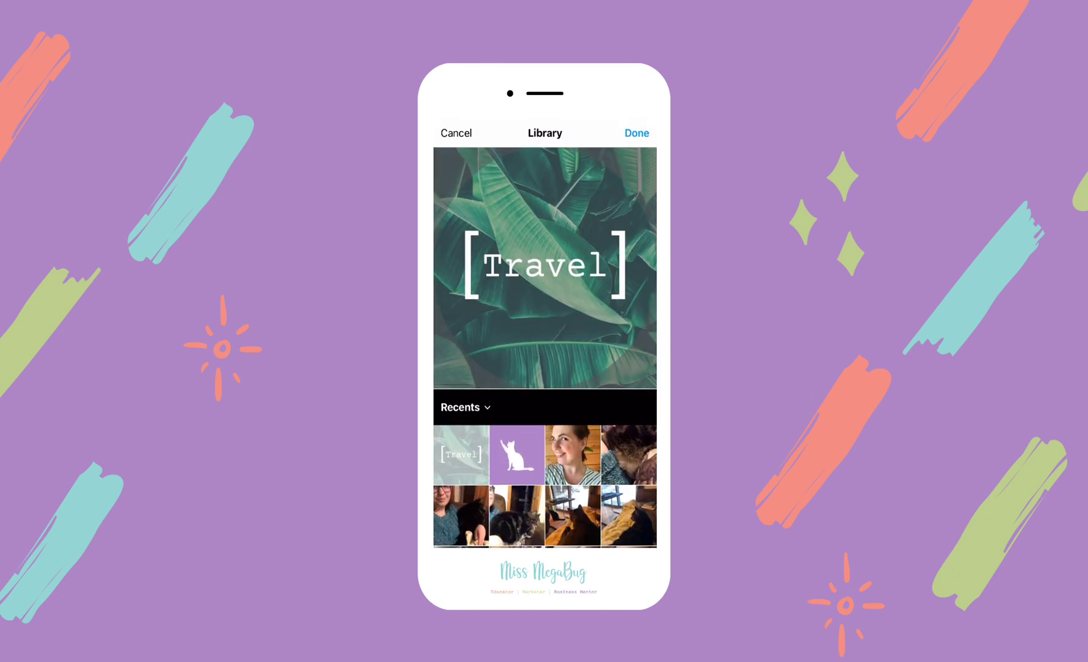
left_click(517, 455)
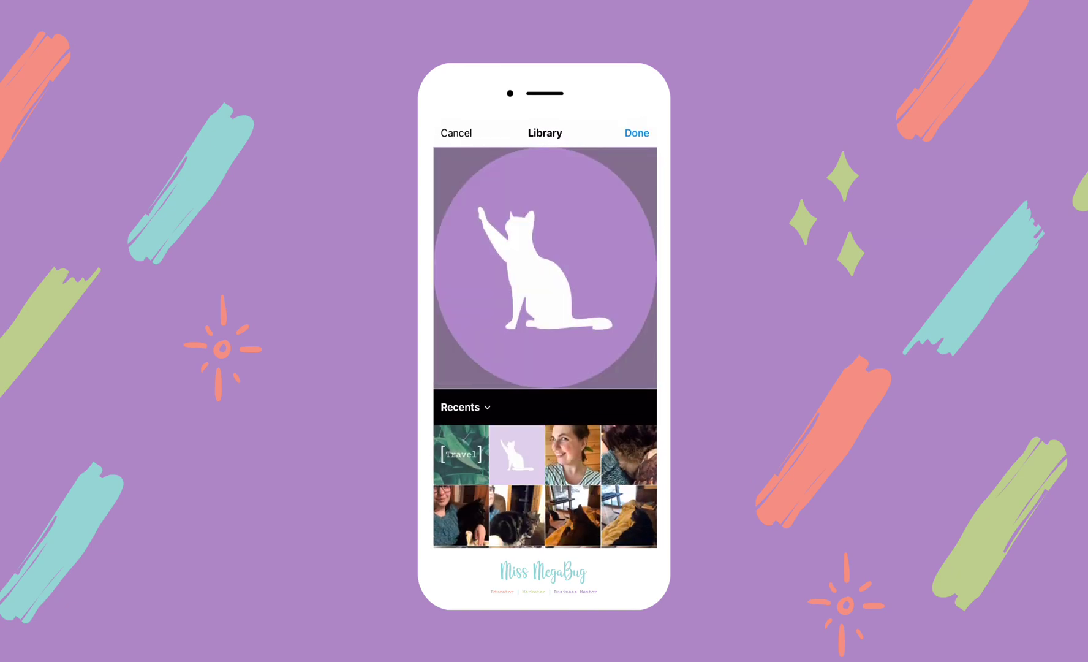
left_click_drag(545, 268, 550, 274)
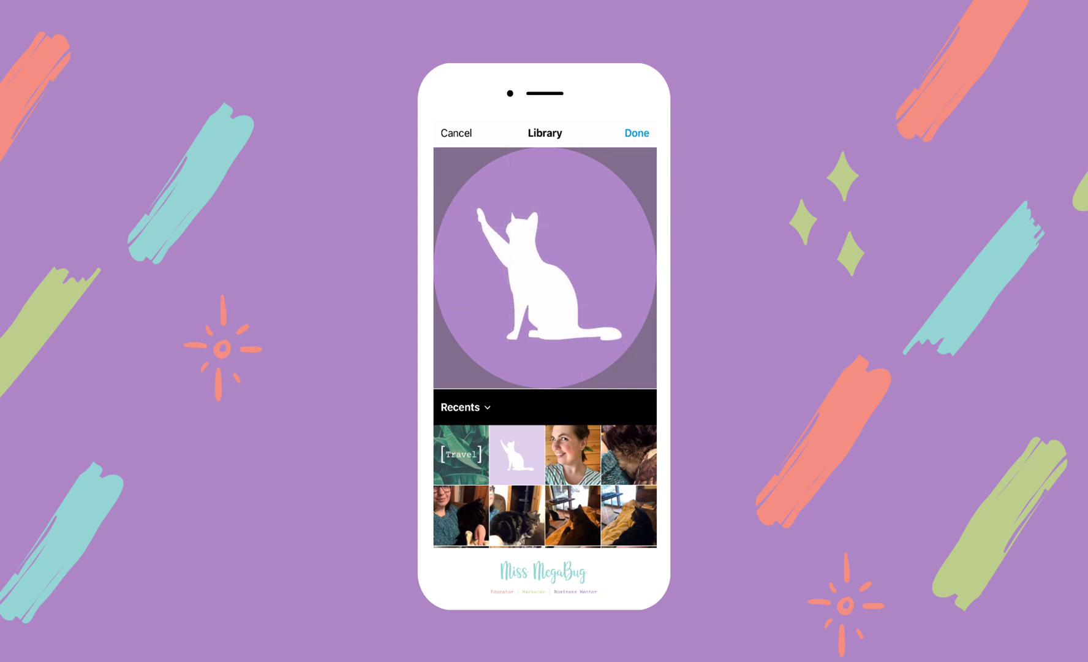
left_click(637, 133)
left_click(637, 146)
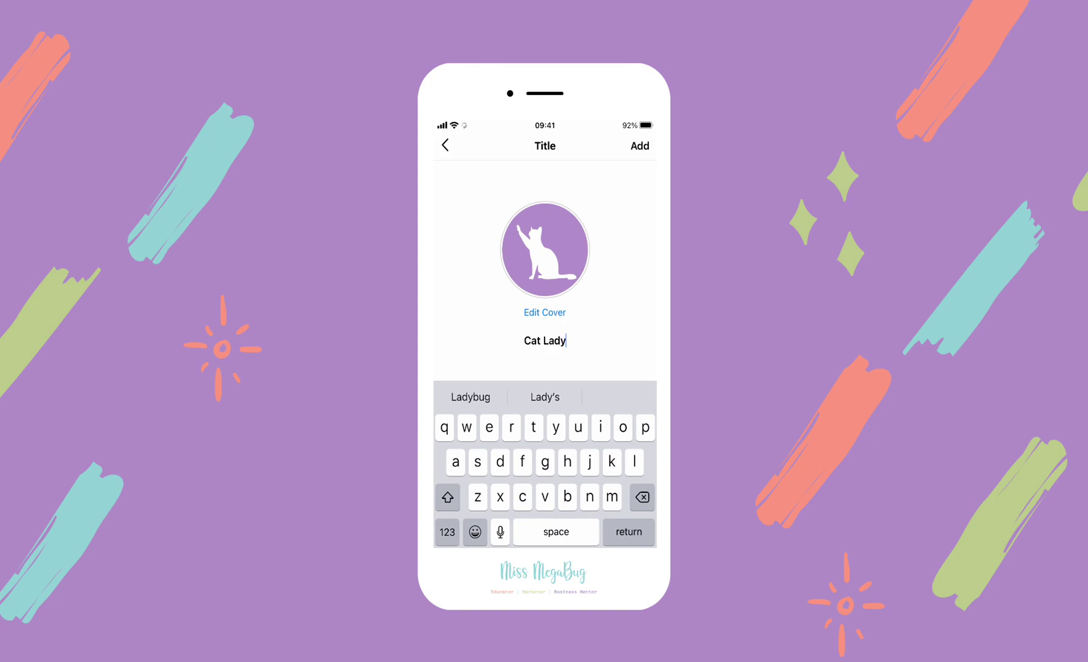
left_click(445, 145)
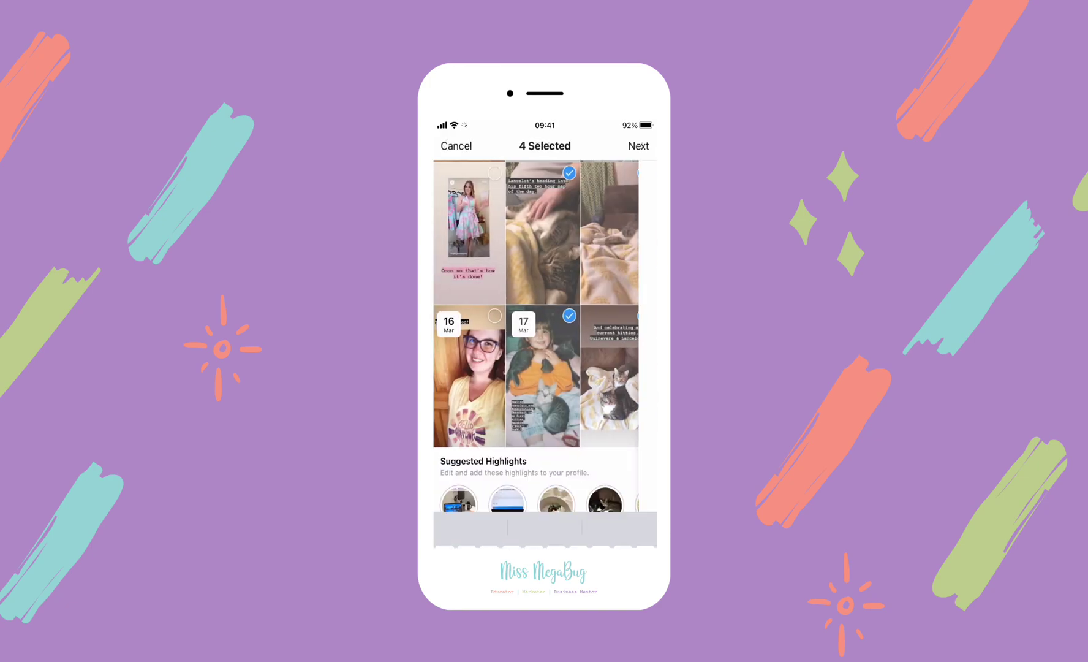
left_click(456, 145)
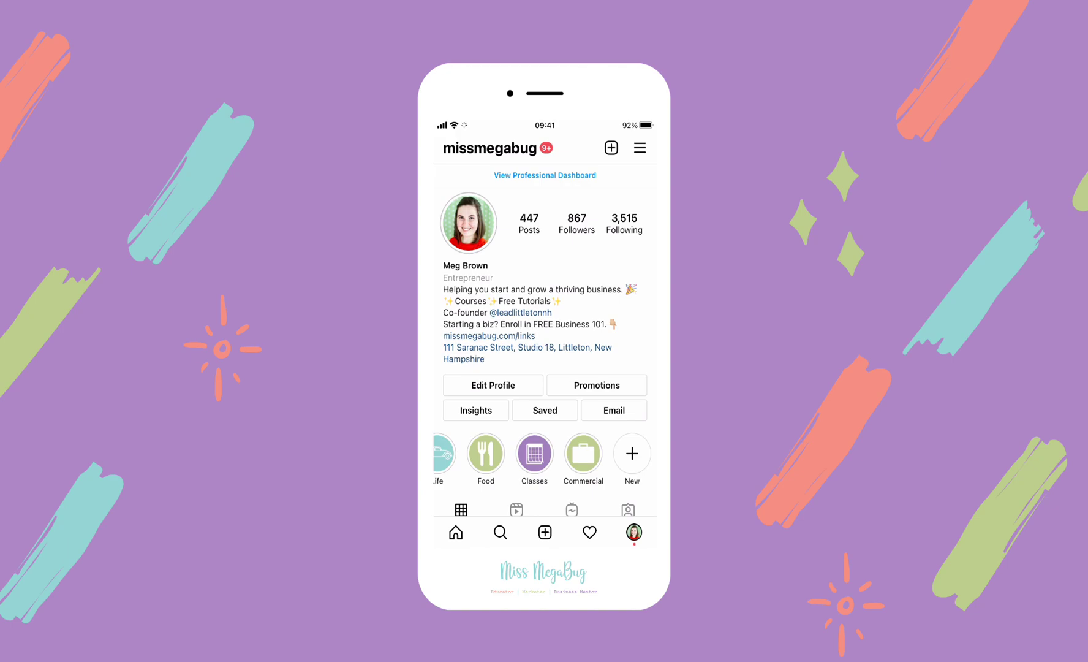